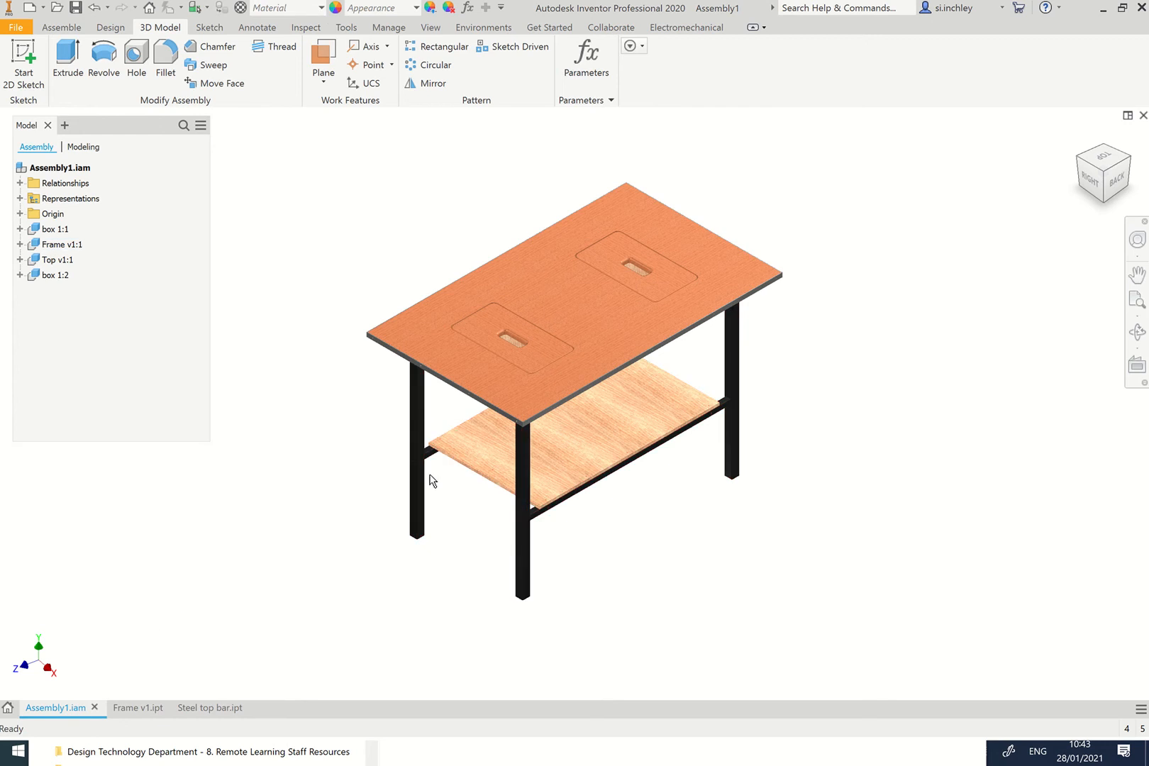
# Switch to the Frame v1 part and set its material to Steel, Mild.
pyautogui.click(135, 708)
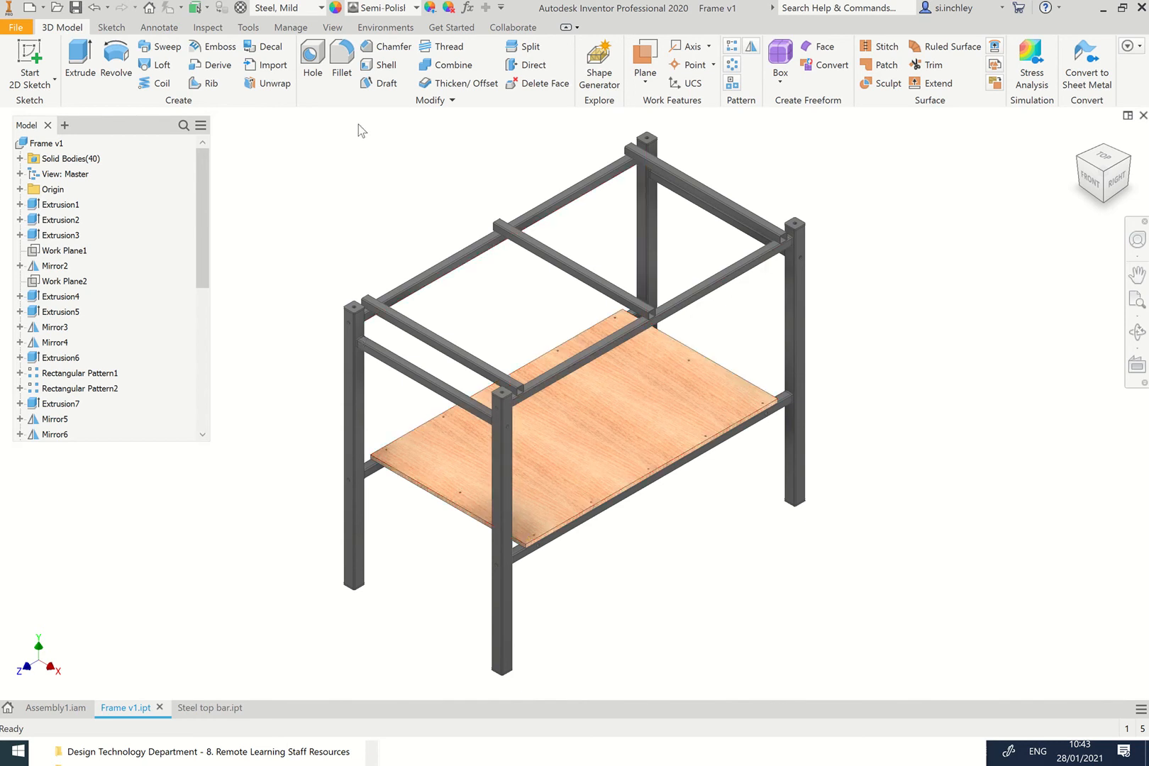
pyautogui.click(321, 8)
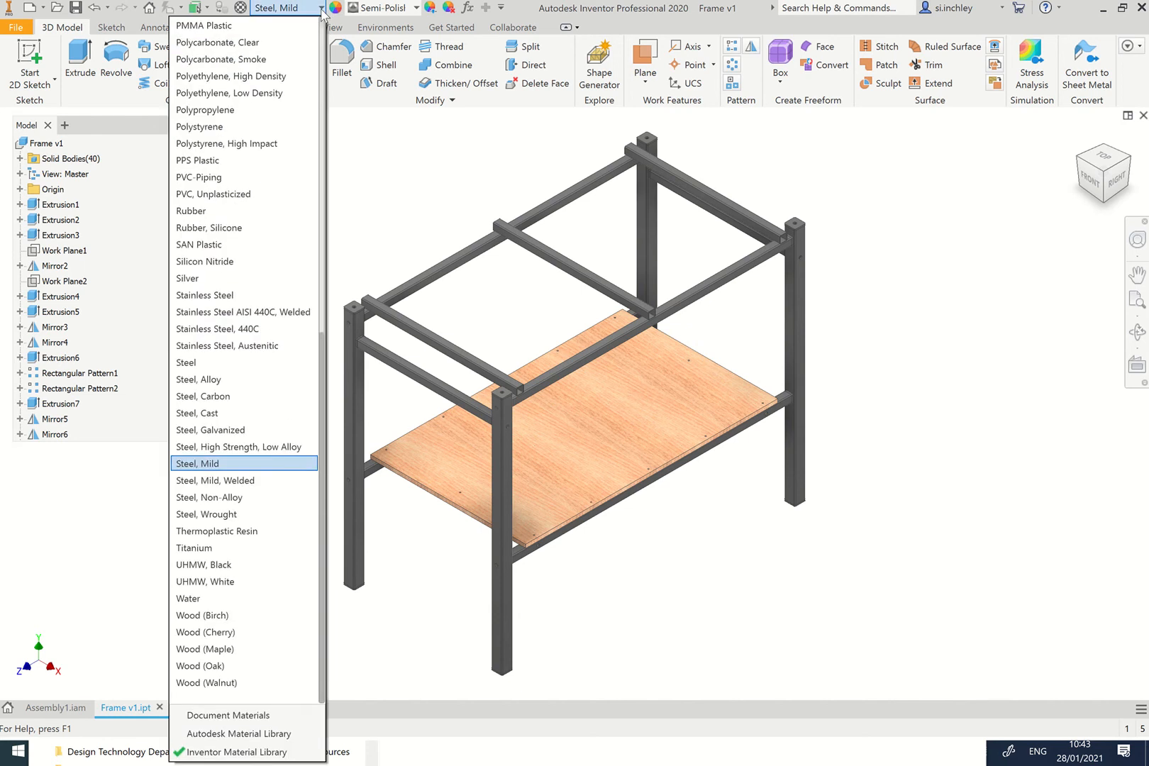
pyautogui.click(243, 465)
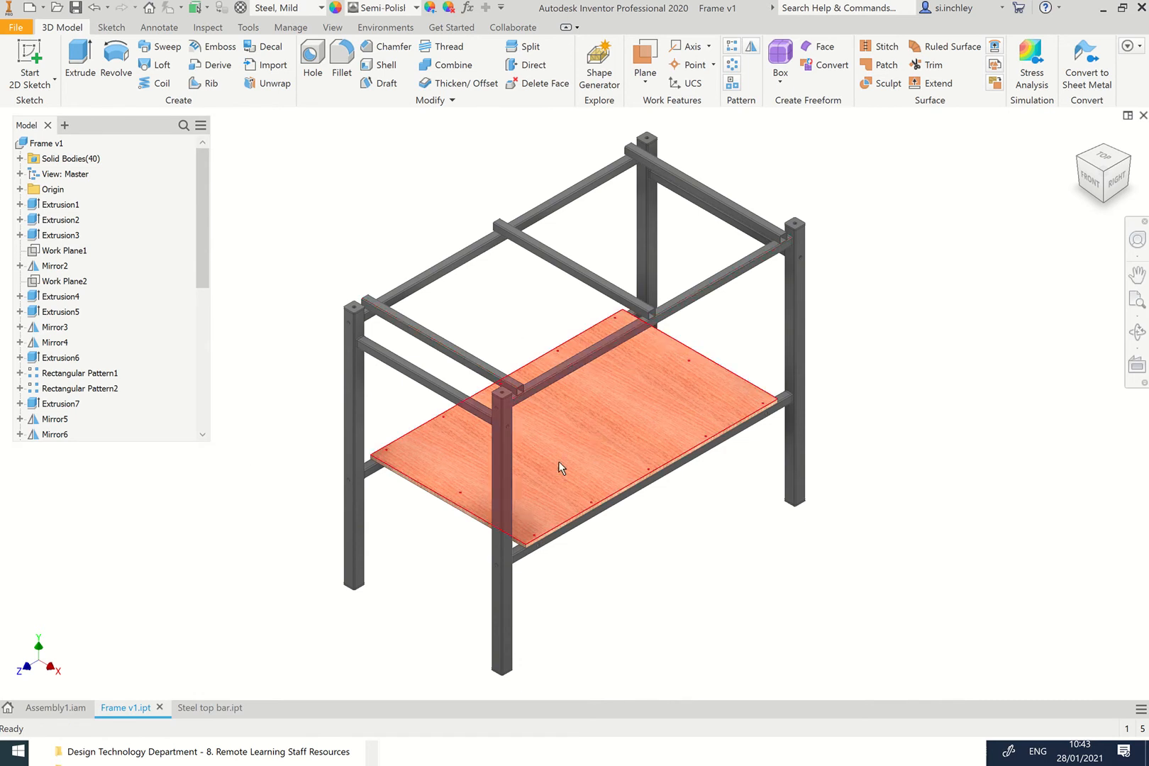
pyautogui.moveTo(582, 491)
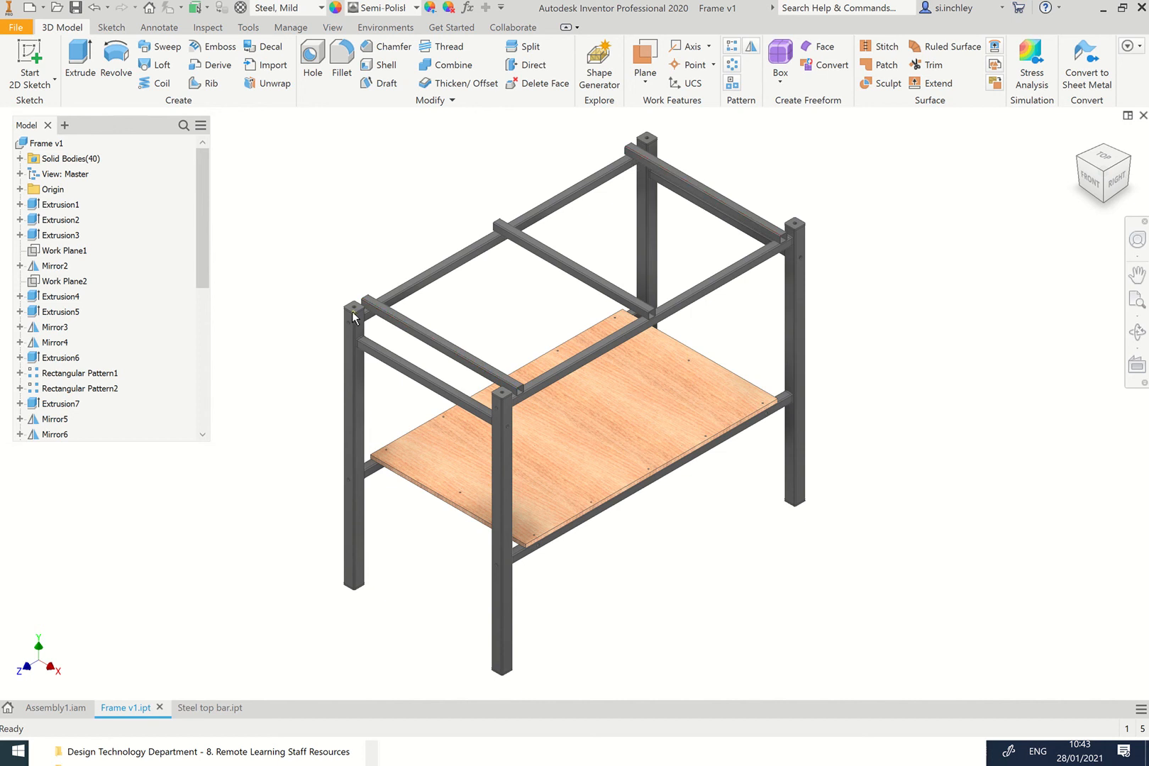
# Check the material assigned to the Steel top bar part, and return to the Frame v1 part.
pyautogui.click(212, 708)
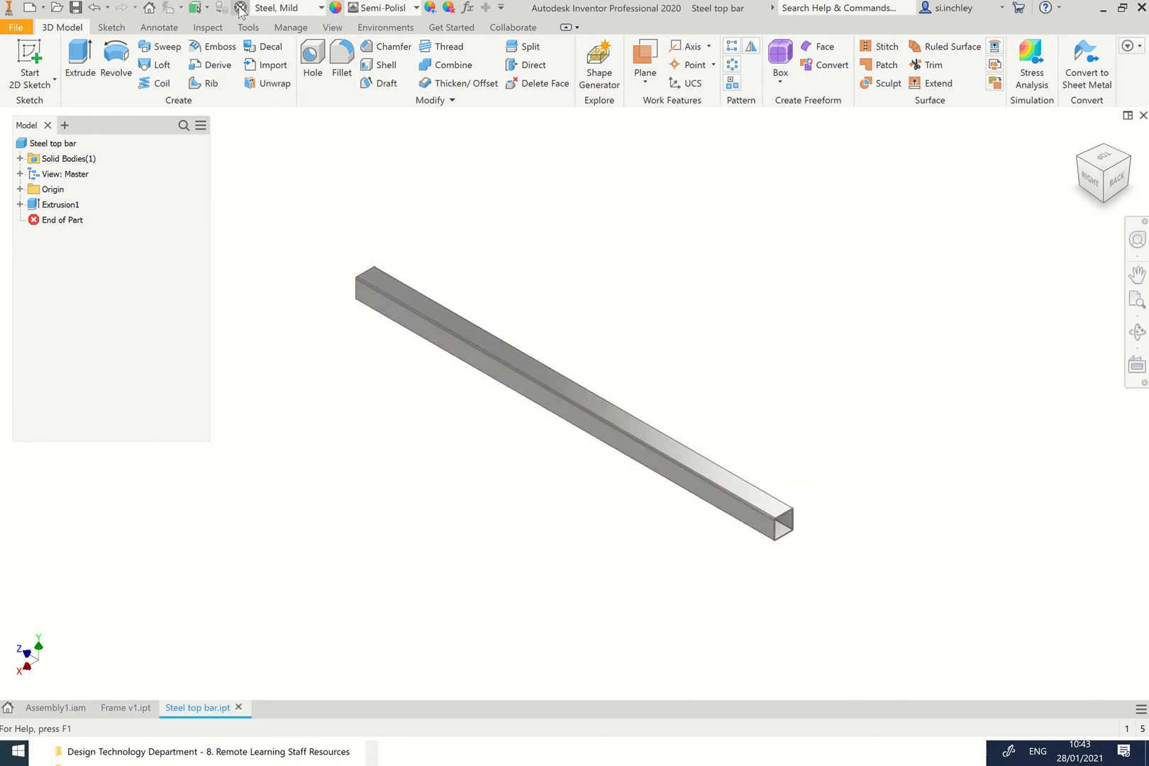
pyautogui.click(323, 9)
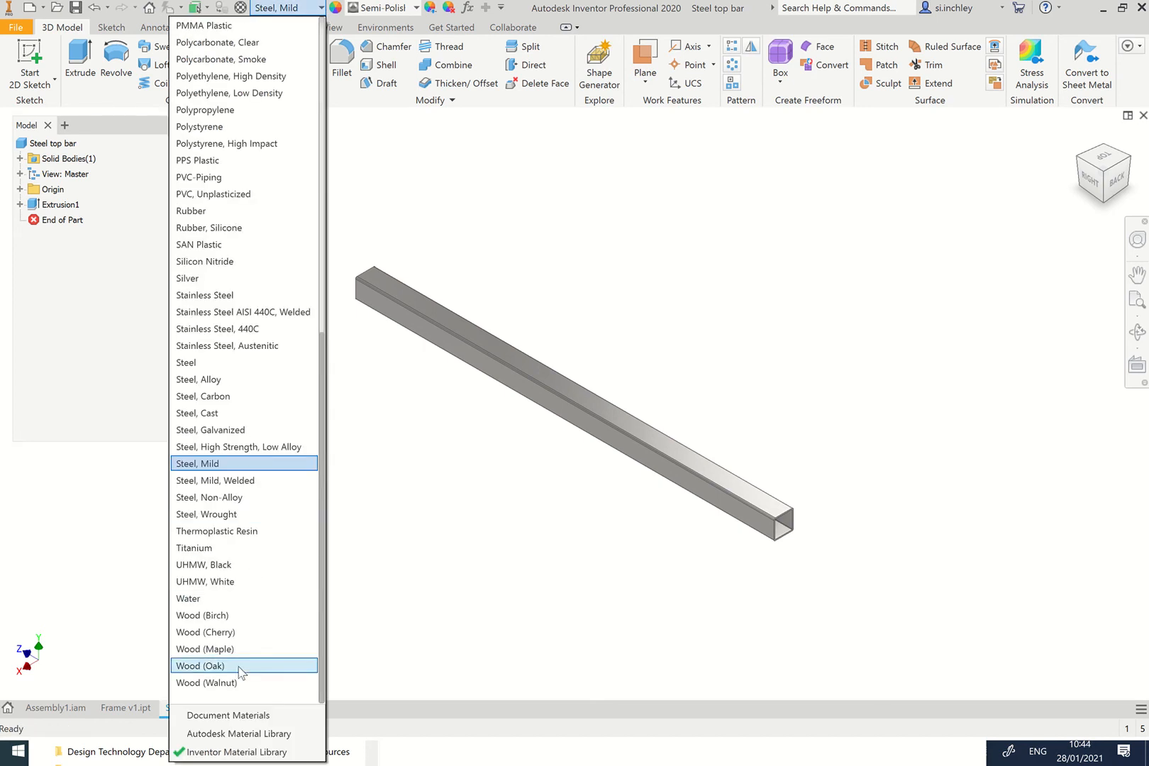
pyautogui.click(369, 465)
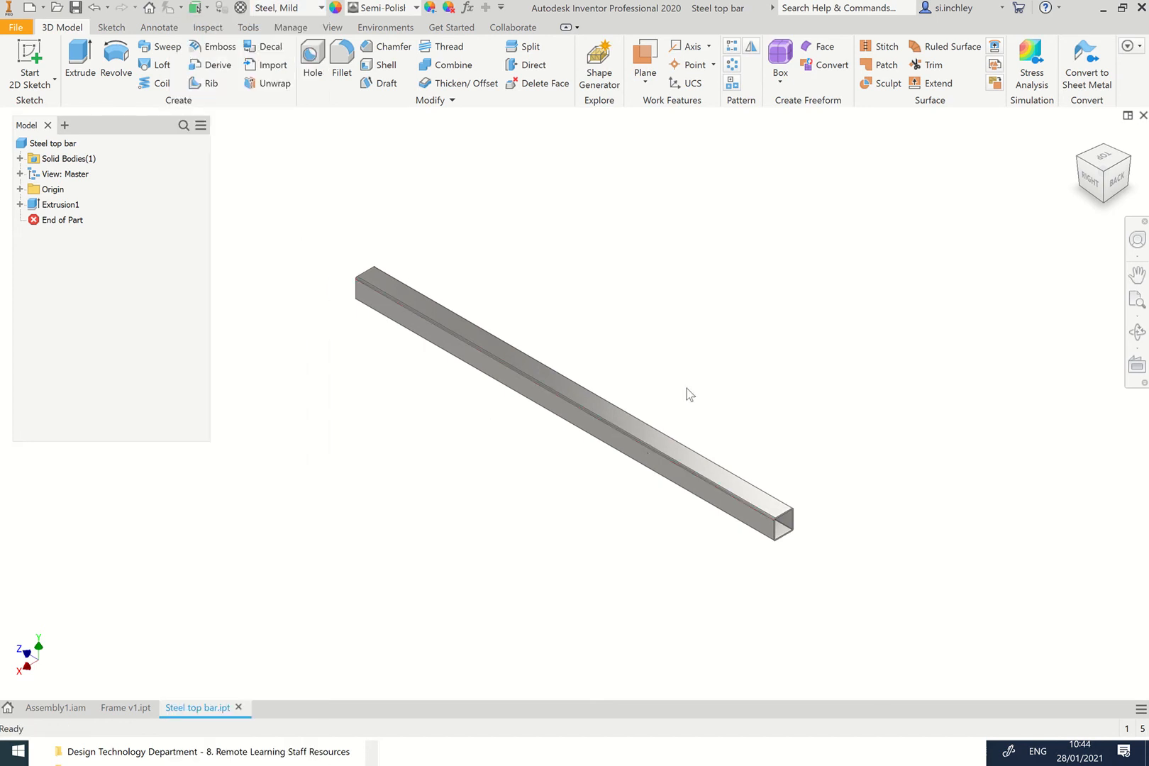
pyautogui.click(139, 708)
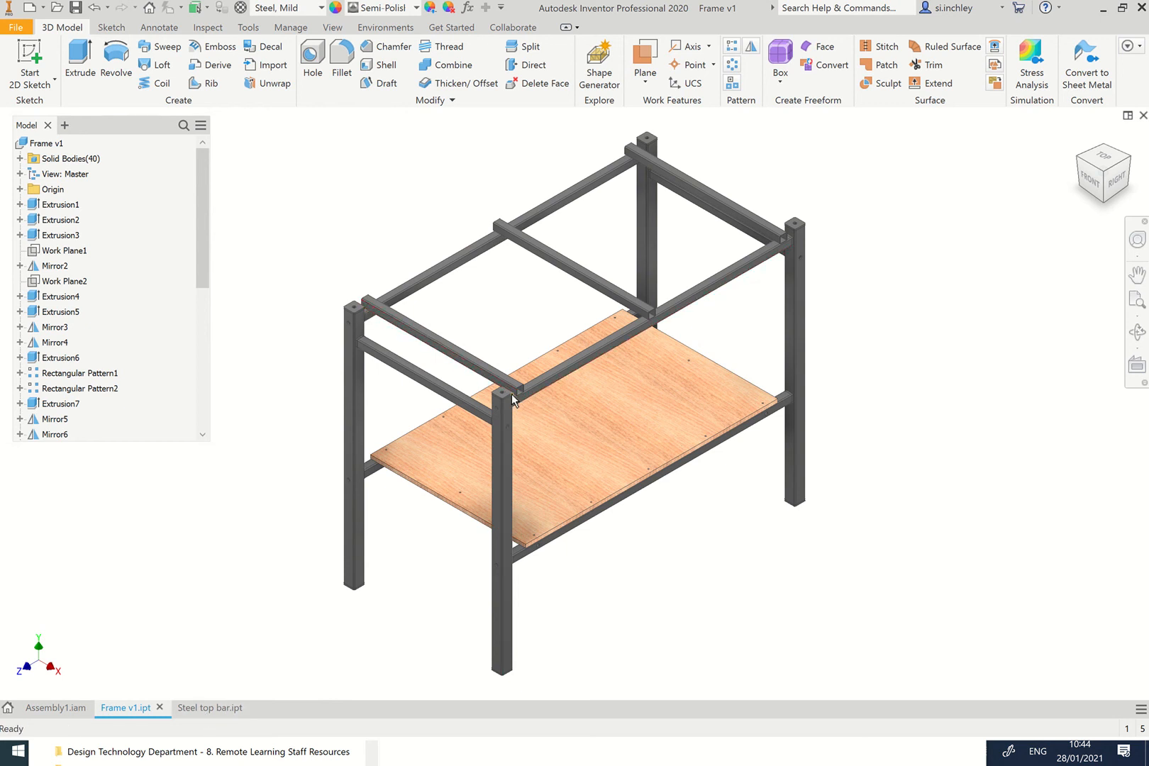
# Switch to the Steel top bar part and enter its Stress Analysis environment.
pyautogui.click(205, 708)
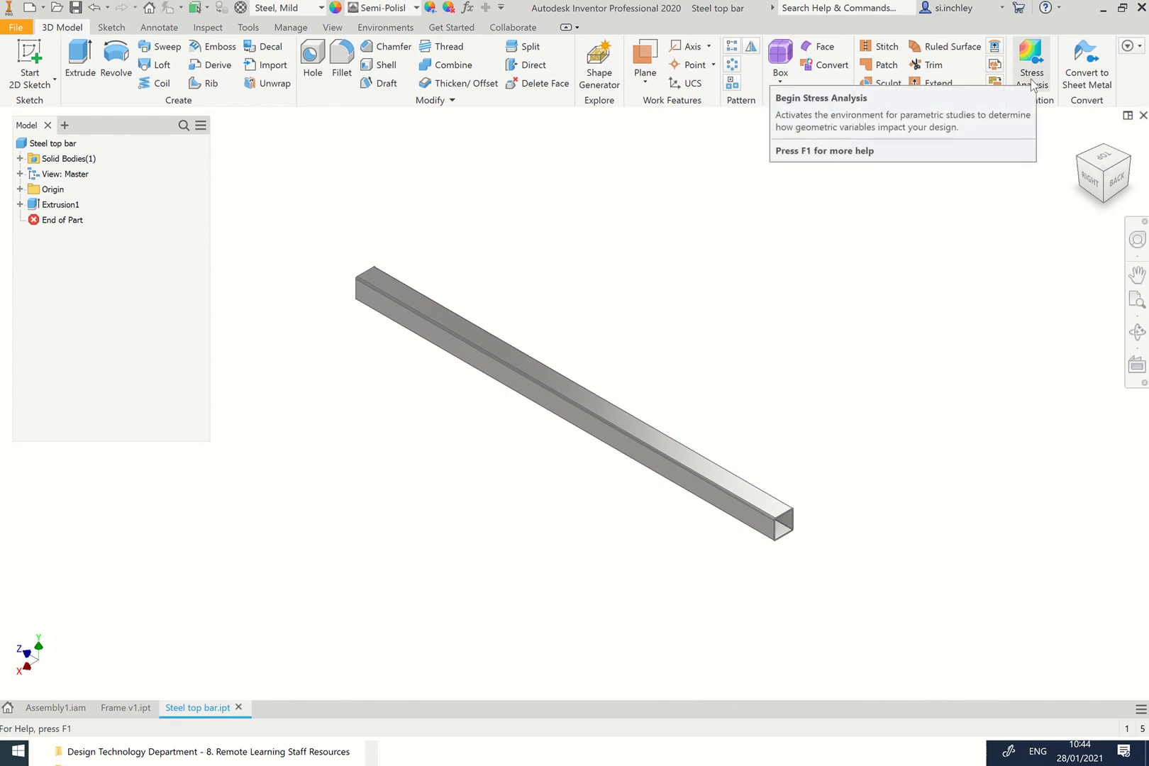
pyautogui.click(383, 28)
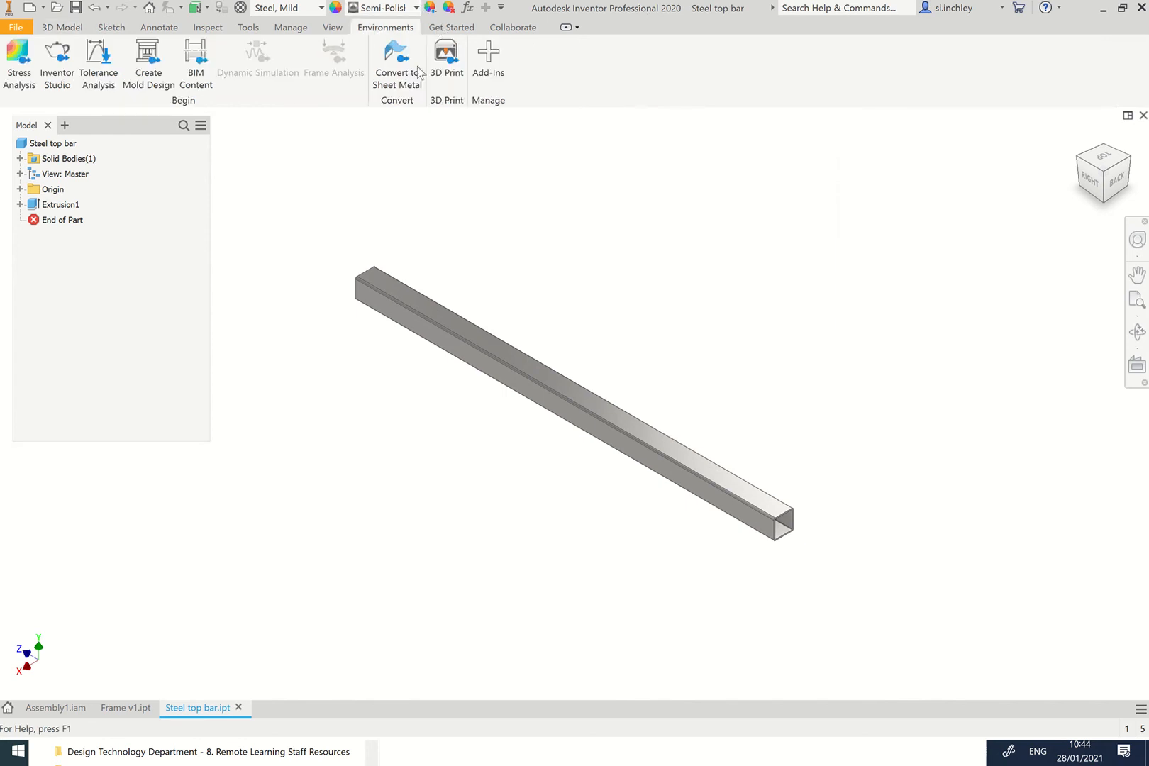
pyautogui.click(19, 68)
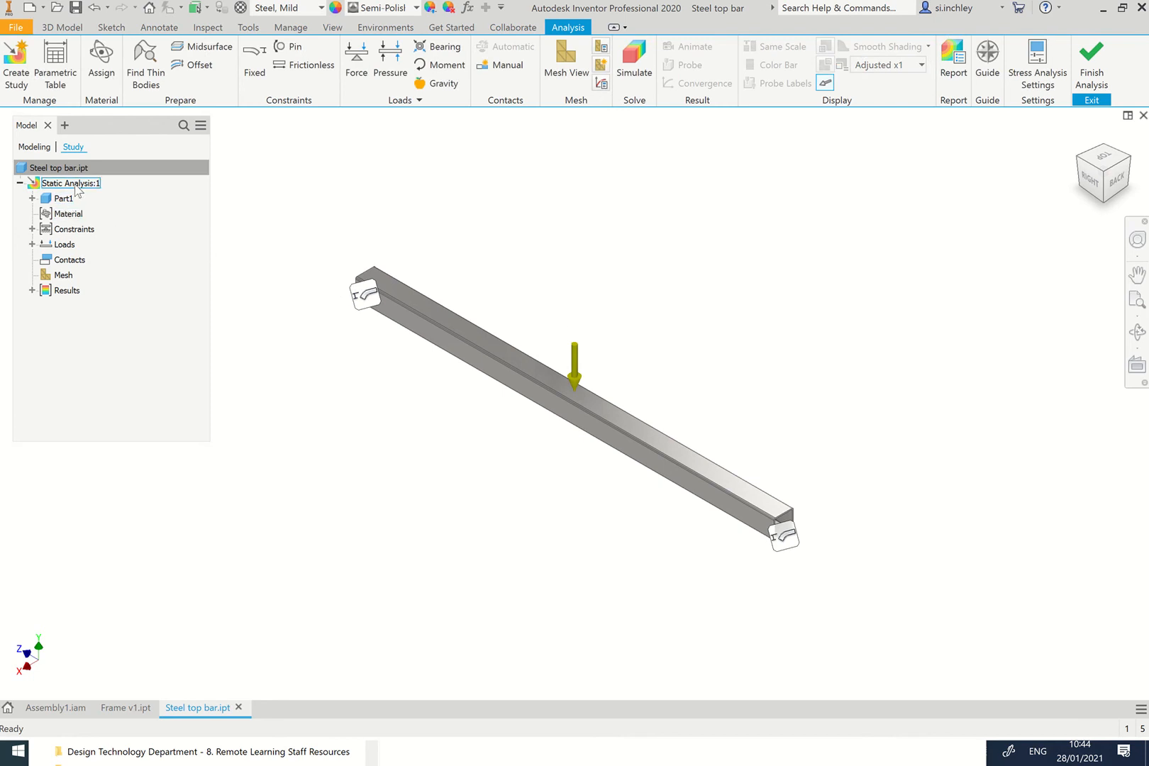
# Delete the existing Static Analysis:1 study and create a new Single Point static analysis study with the default settings.
pyautogui.rightClick(77, 189)
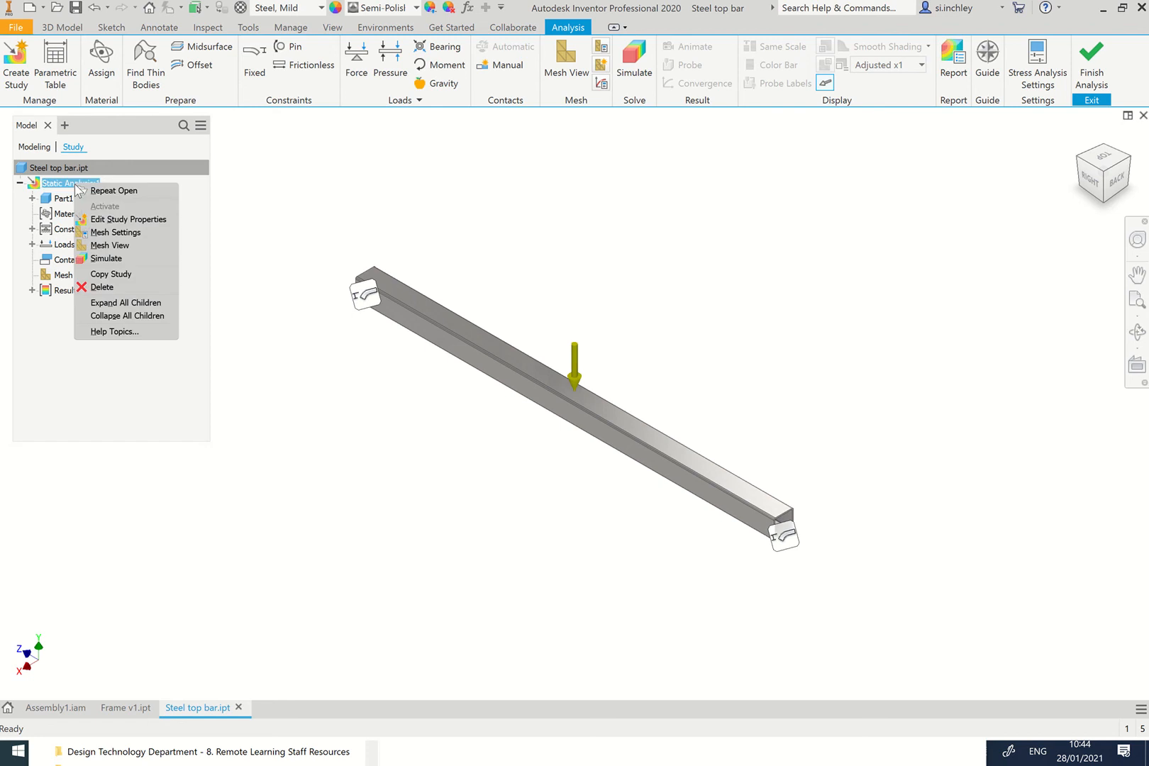
pyautogui.click(102, 287)
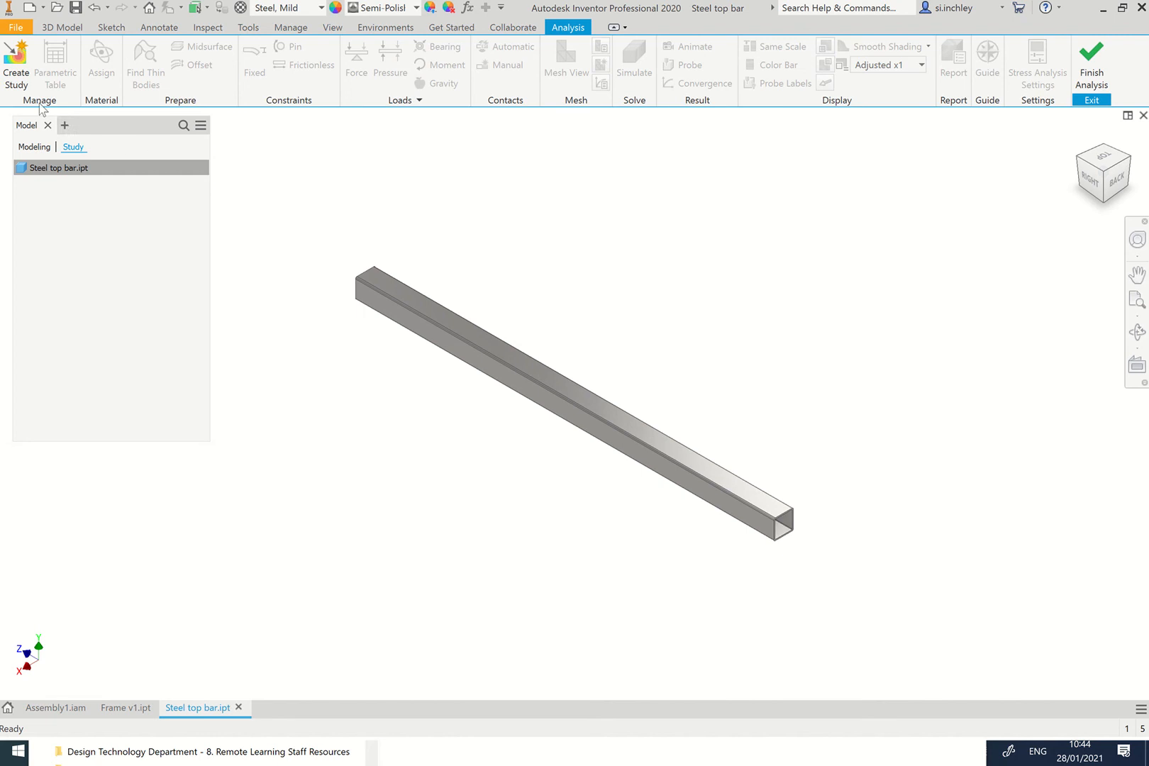
pyautogui.click(18, 62)
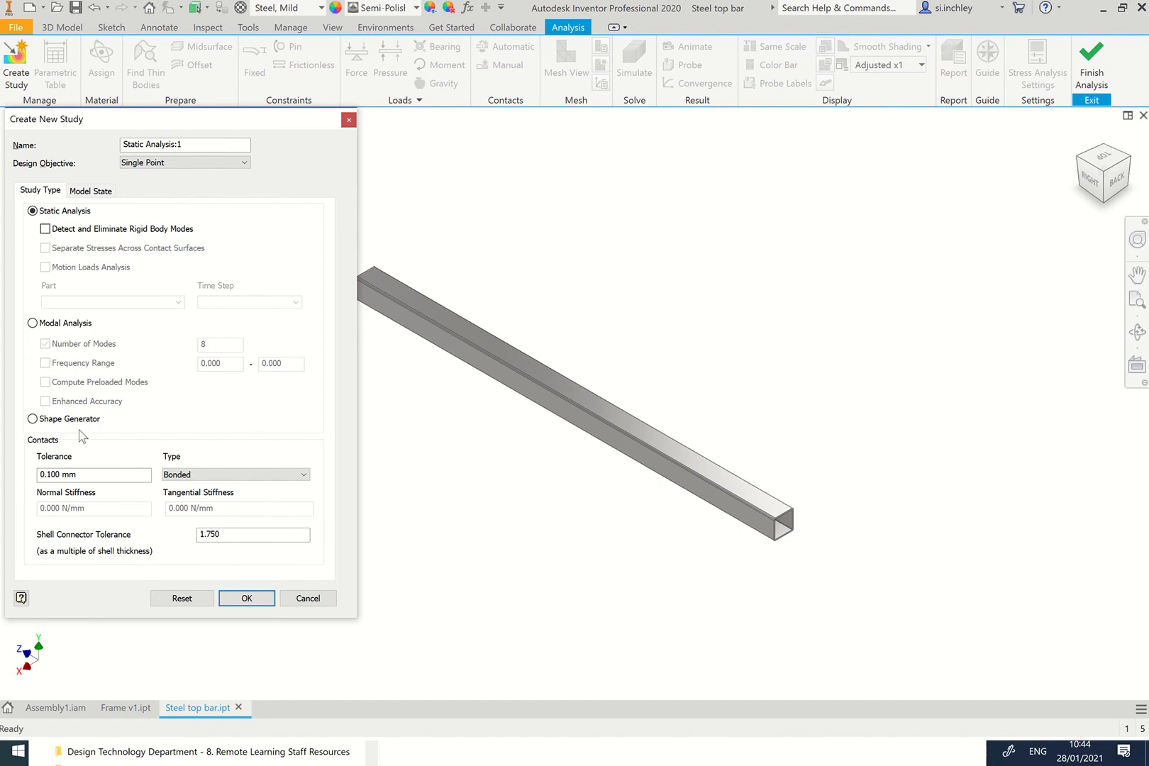
pyautogui.click(264, 601)
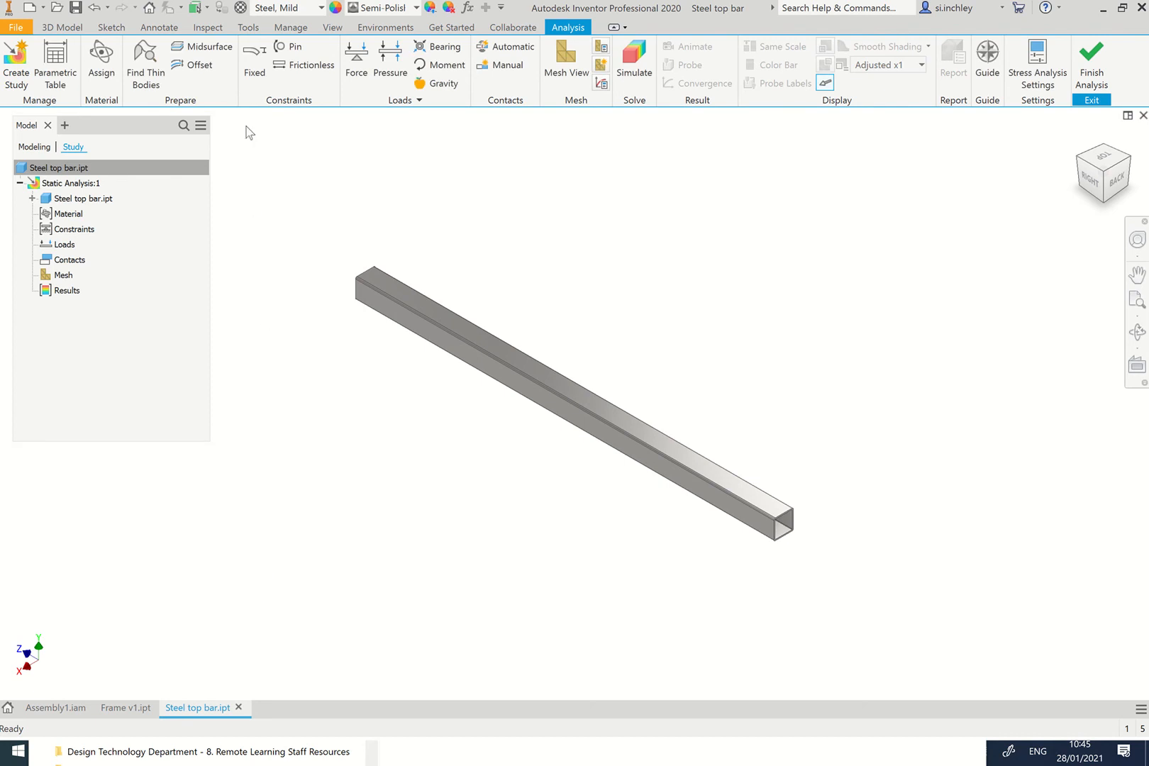
# Start a fixed constraint on the lower outer edge at the open near end of the steel bar.
pyautogui.click(255, 61)
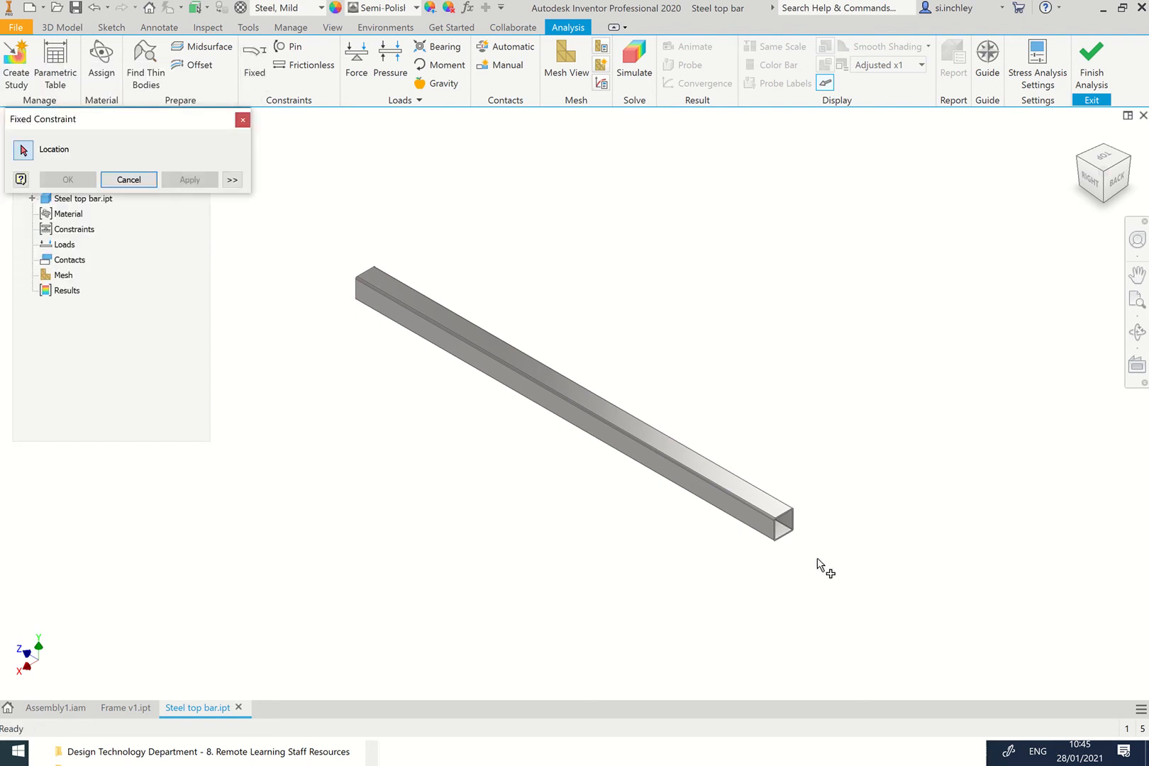
pyautogui.scroll(-5, 820, 564)
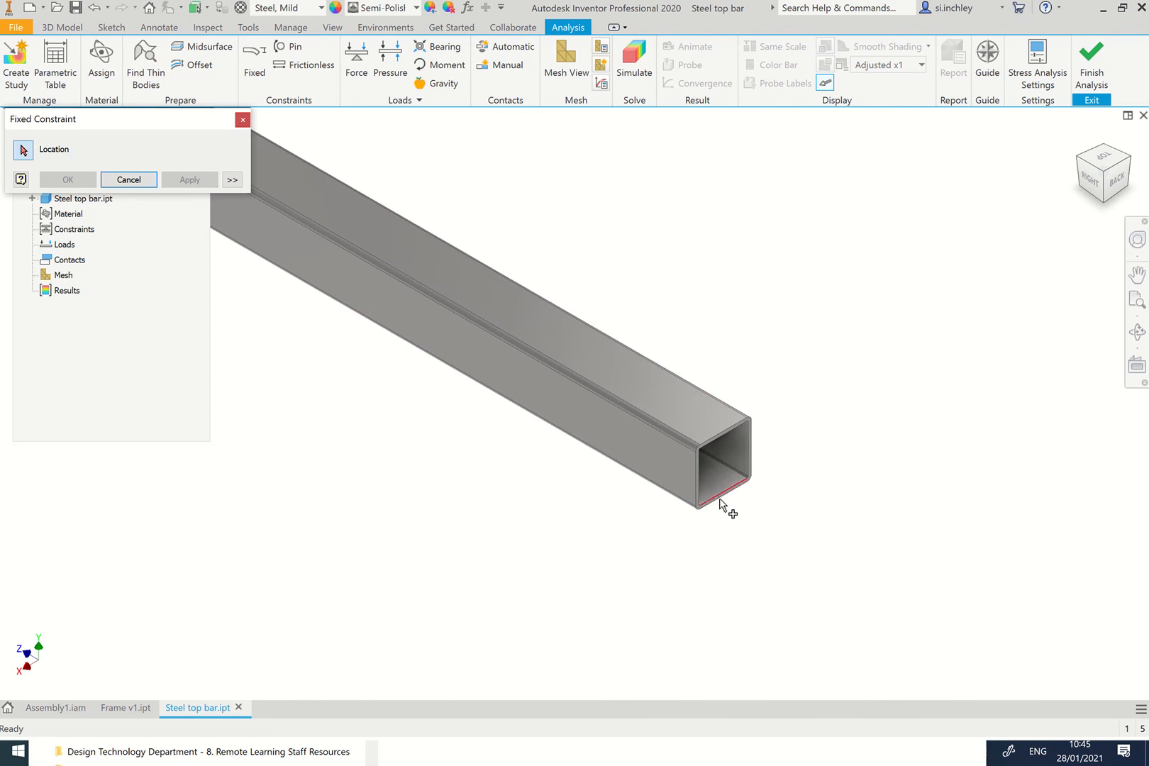
pyautogui.scroll(-2, 716, 500)
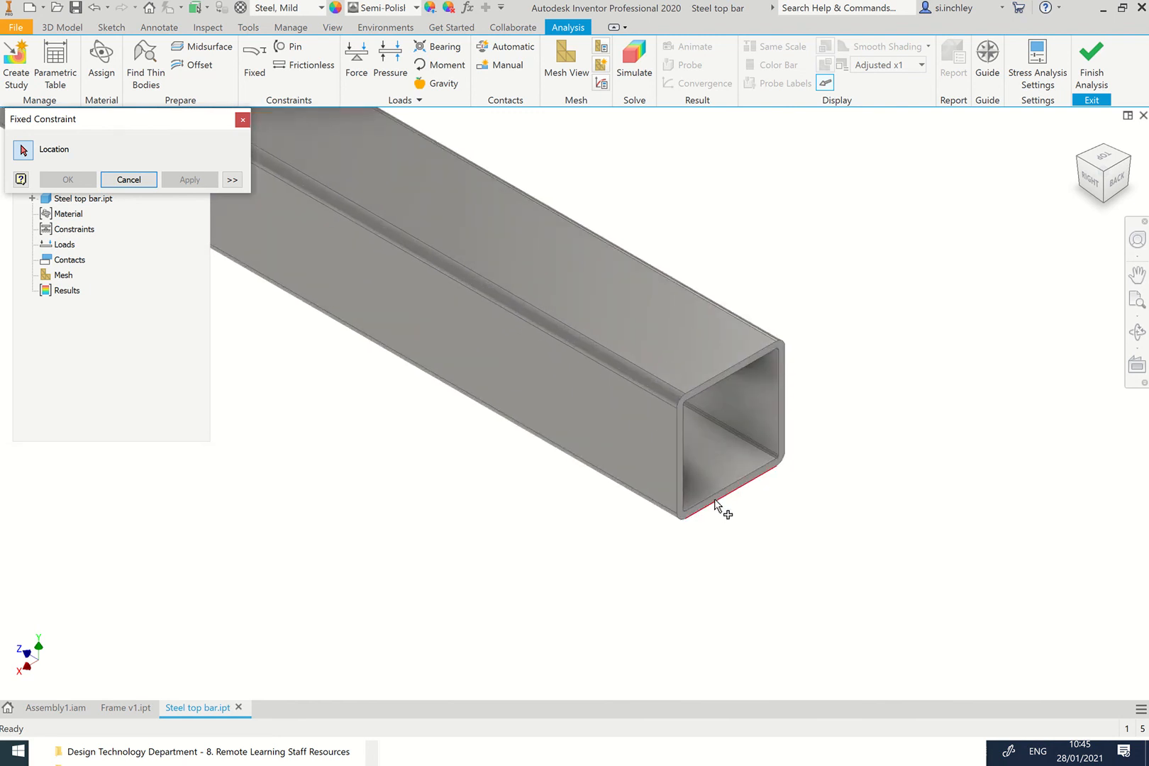
pyautogui.click(716, 501)
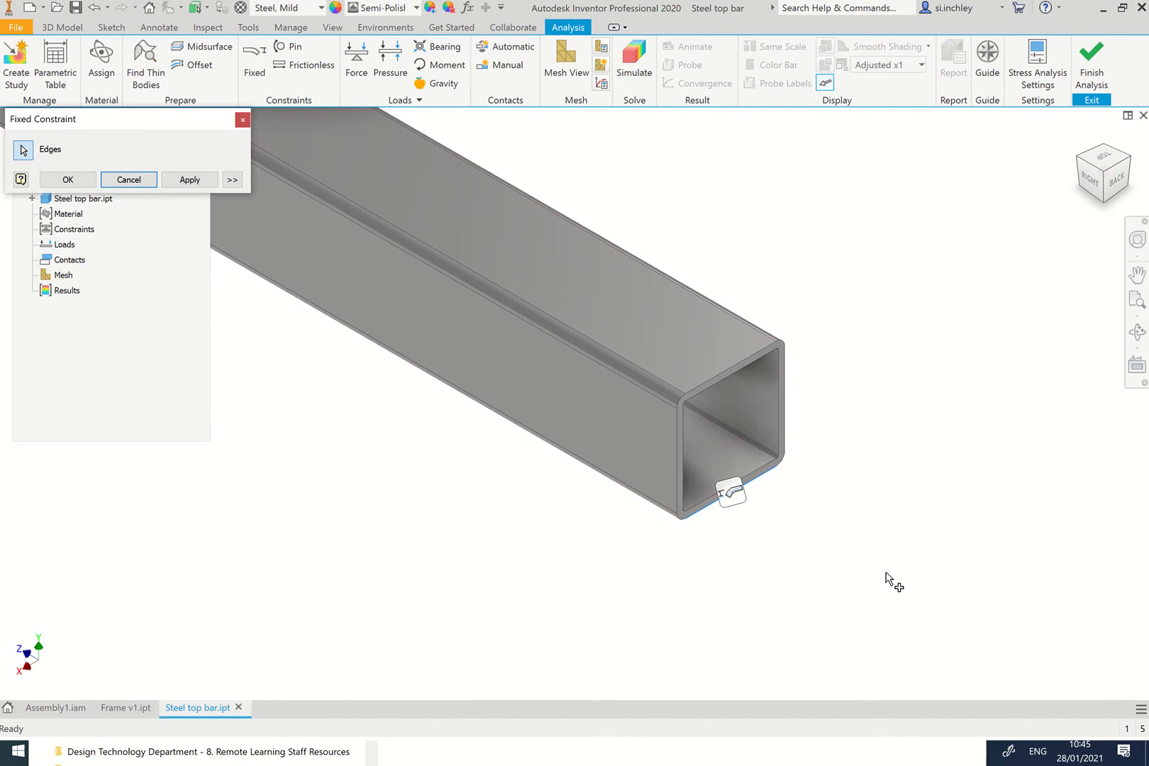
# Add the lower outer edge at the bar's opposite end to the fixed constraint and apply it.
pyautogui.click(1081, 164)
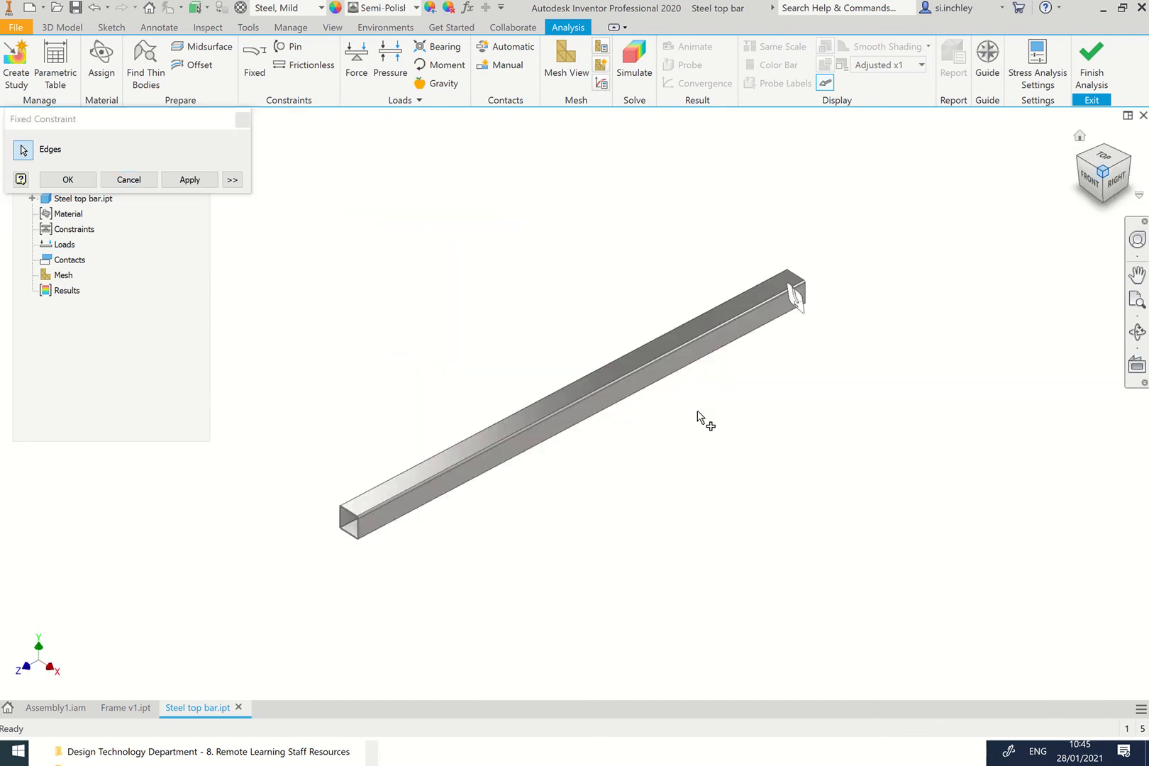
pyautogui.scroll(-5, 355, 541)
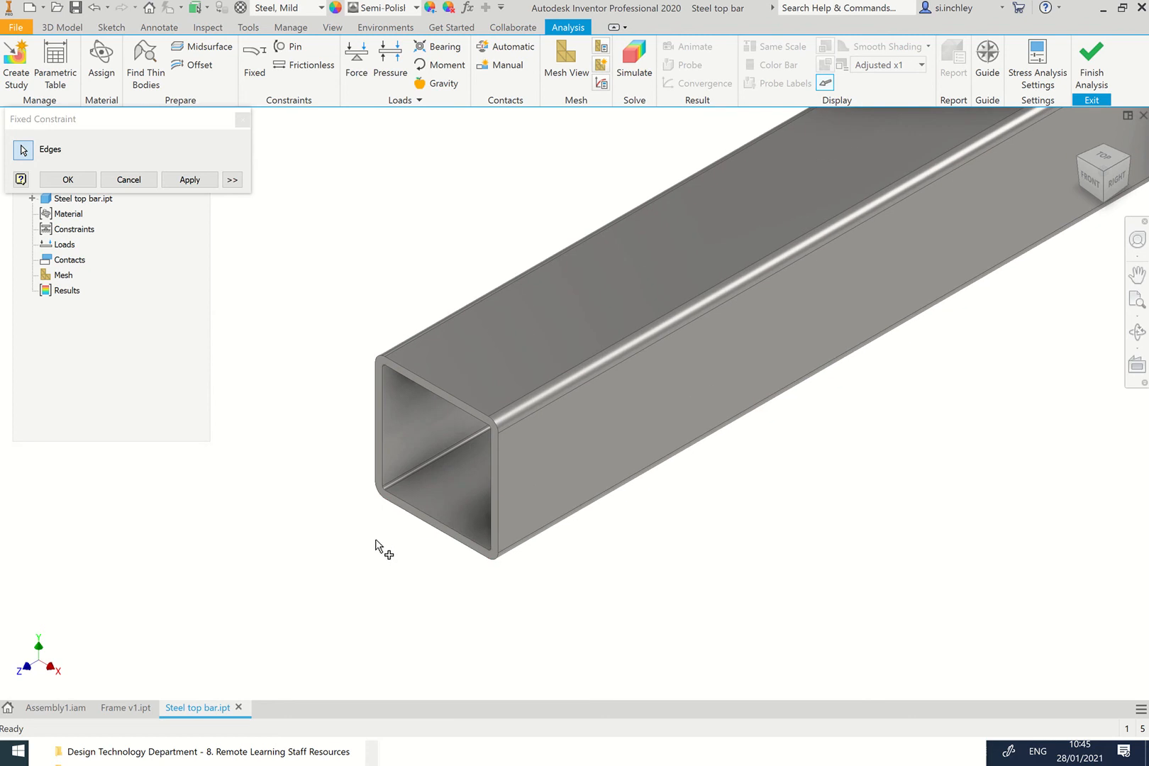
pyautogui.click(424, 526)
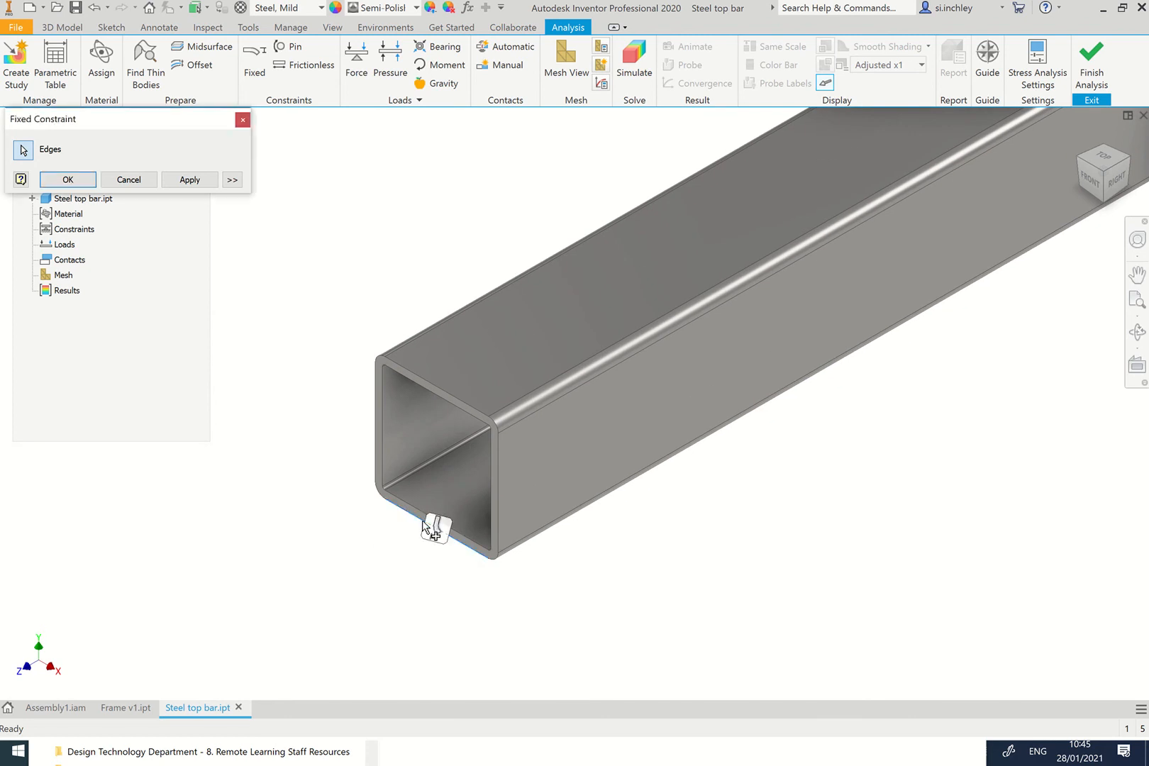
pyautogui.scroll(6, 285, 401)
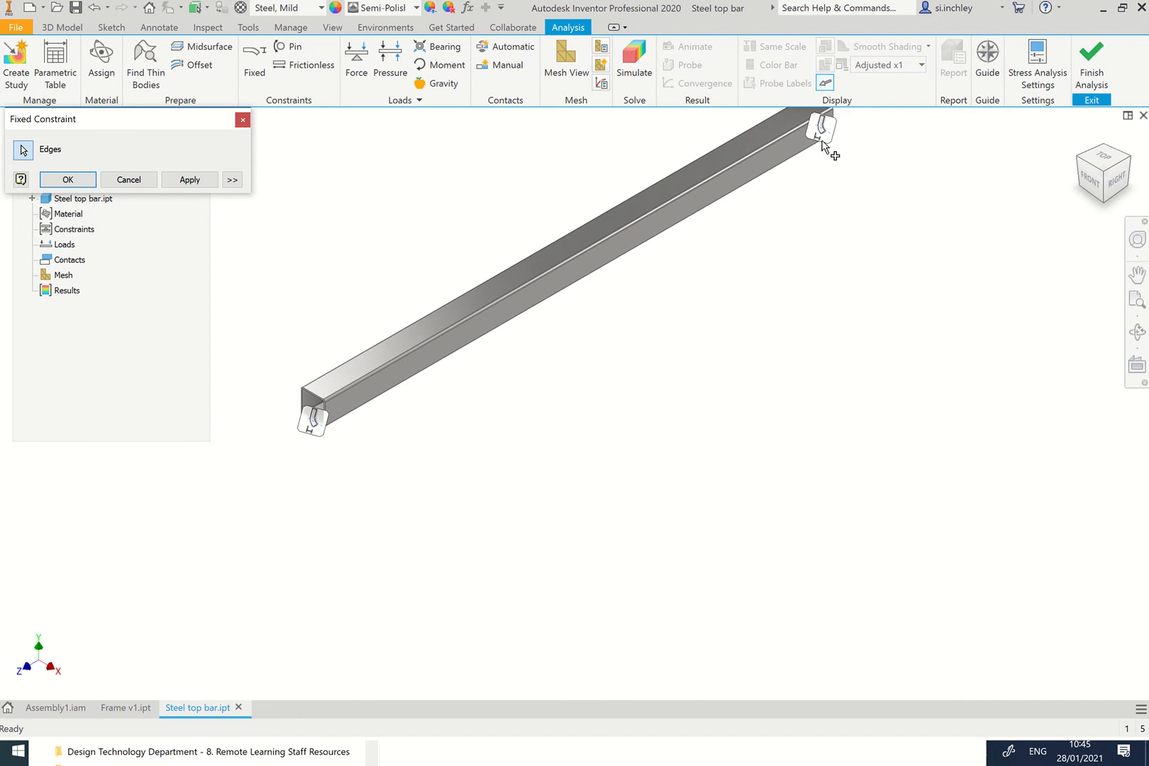
pyautogui.click(1128, 163)
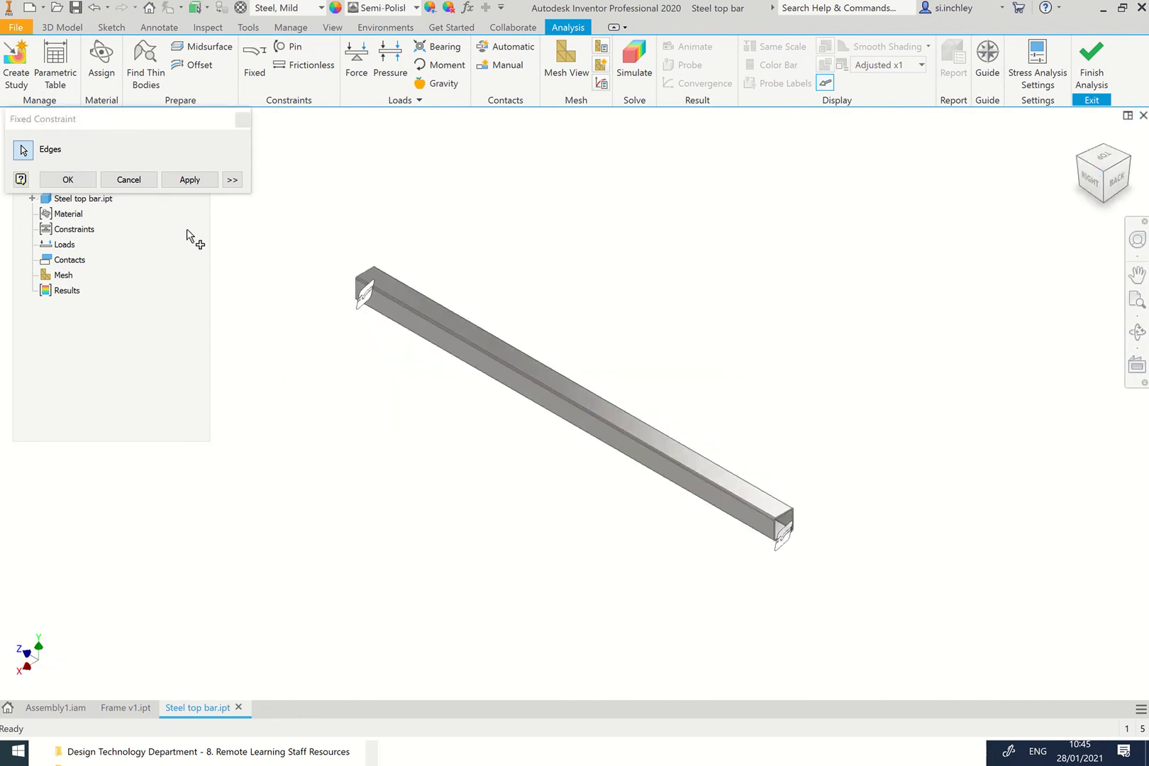
pyautogui.click(204, 182)
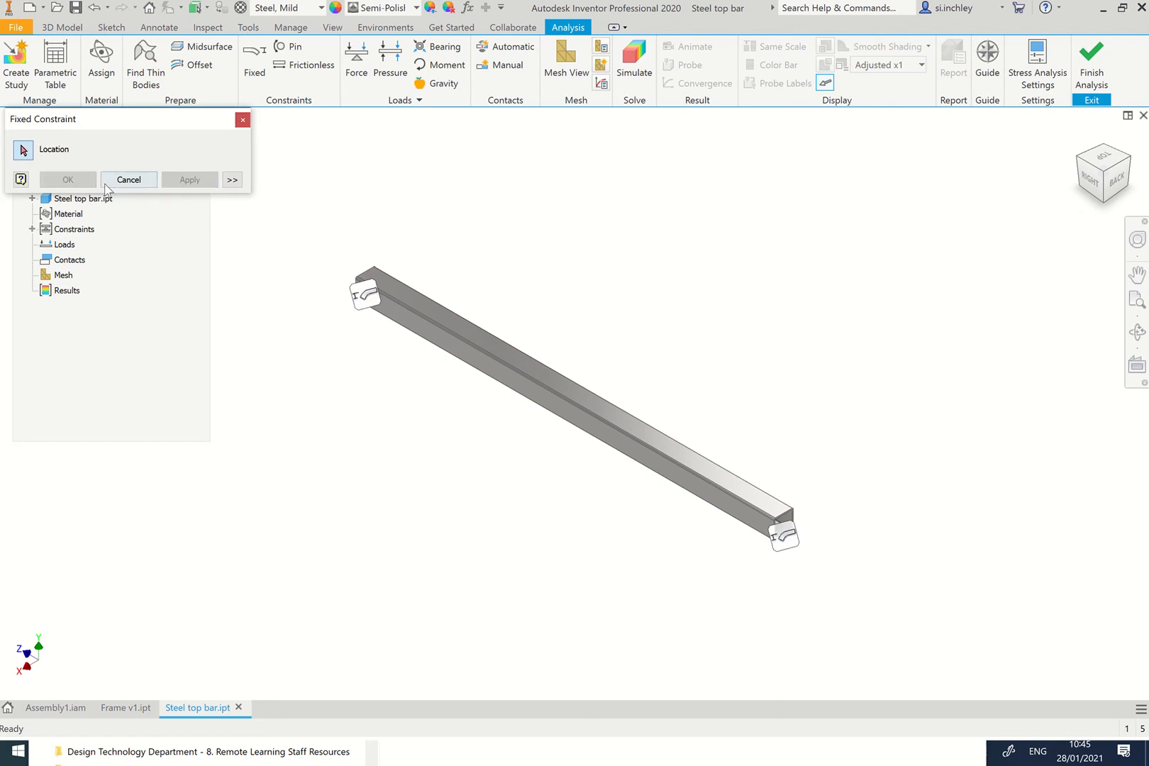
pyautogui.click(242, 120)
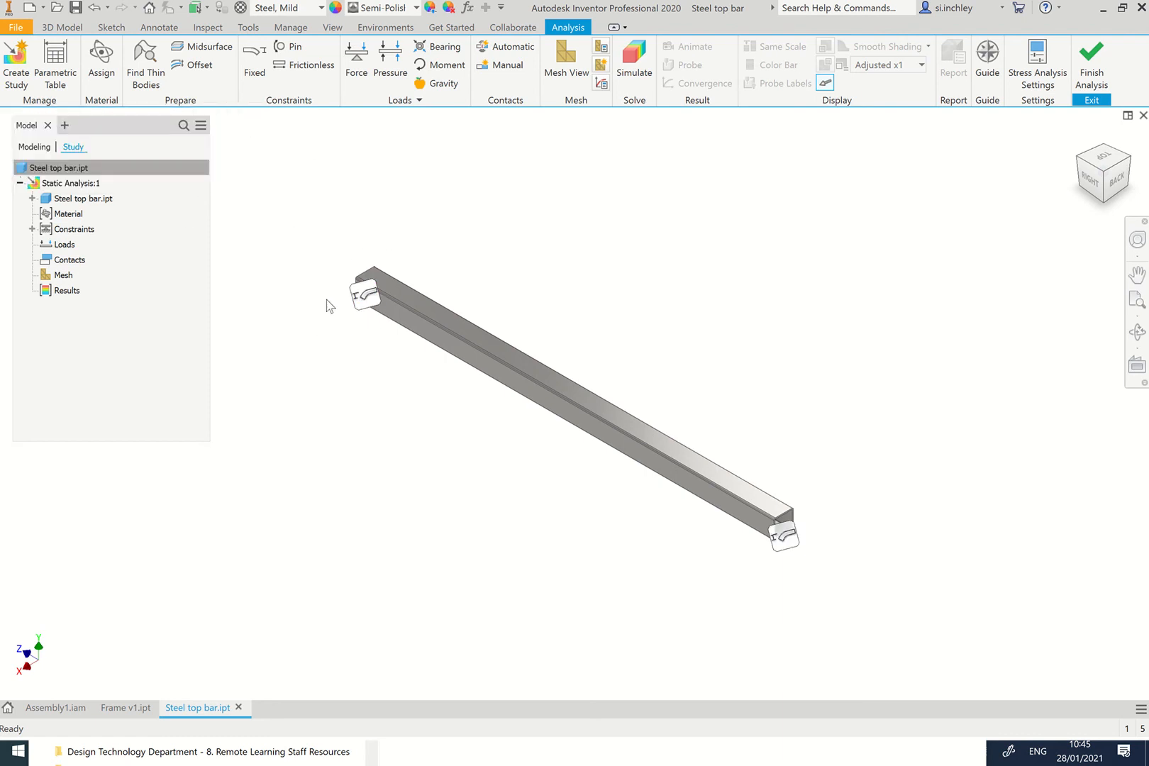
# Apply a downward force of 100 N to the top face of the steel bar.
pyautogui.click(359, 61)
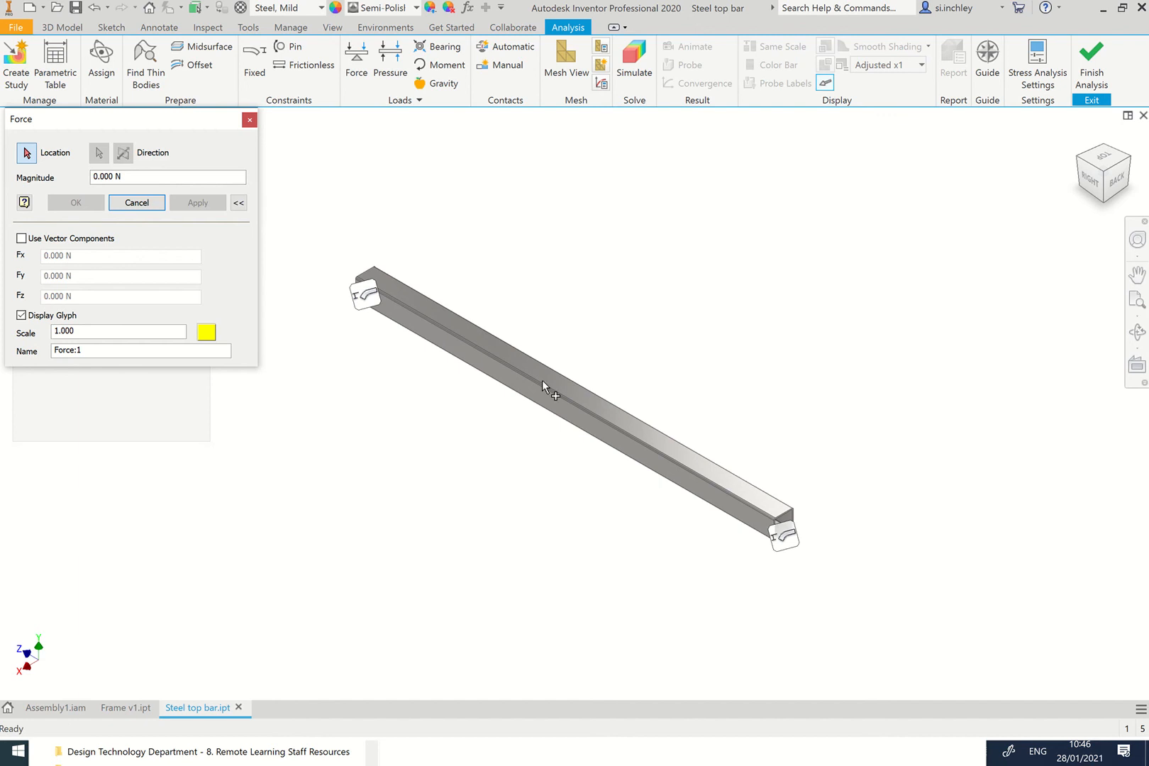
pyautogui.click(559, 387)
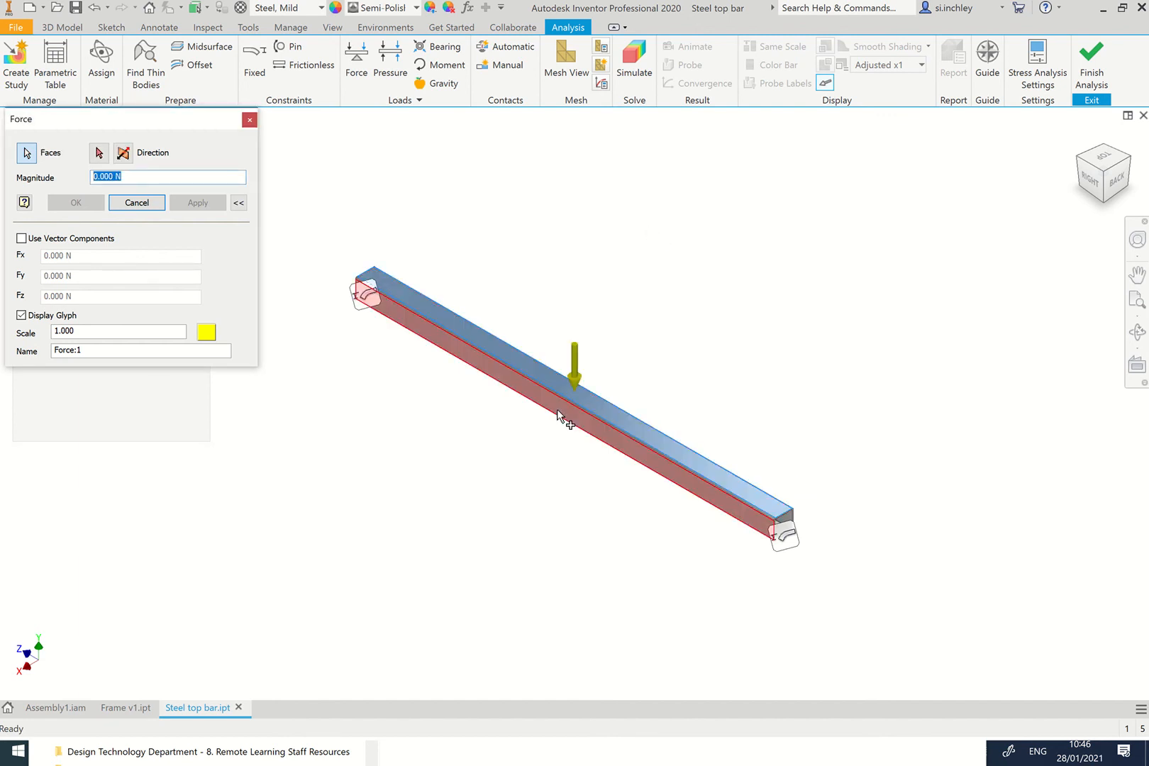
pyautogui.click(95, 177)
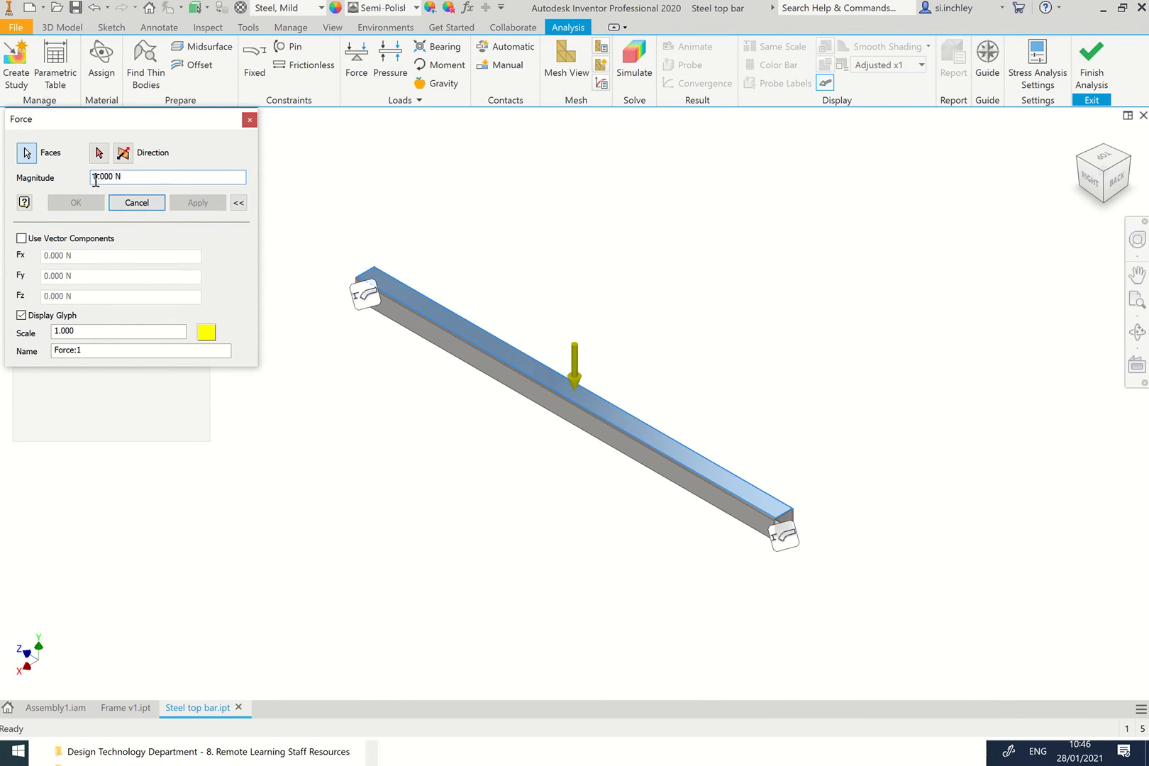
pyautogui.write('100')
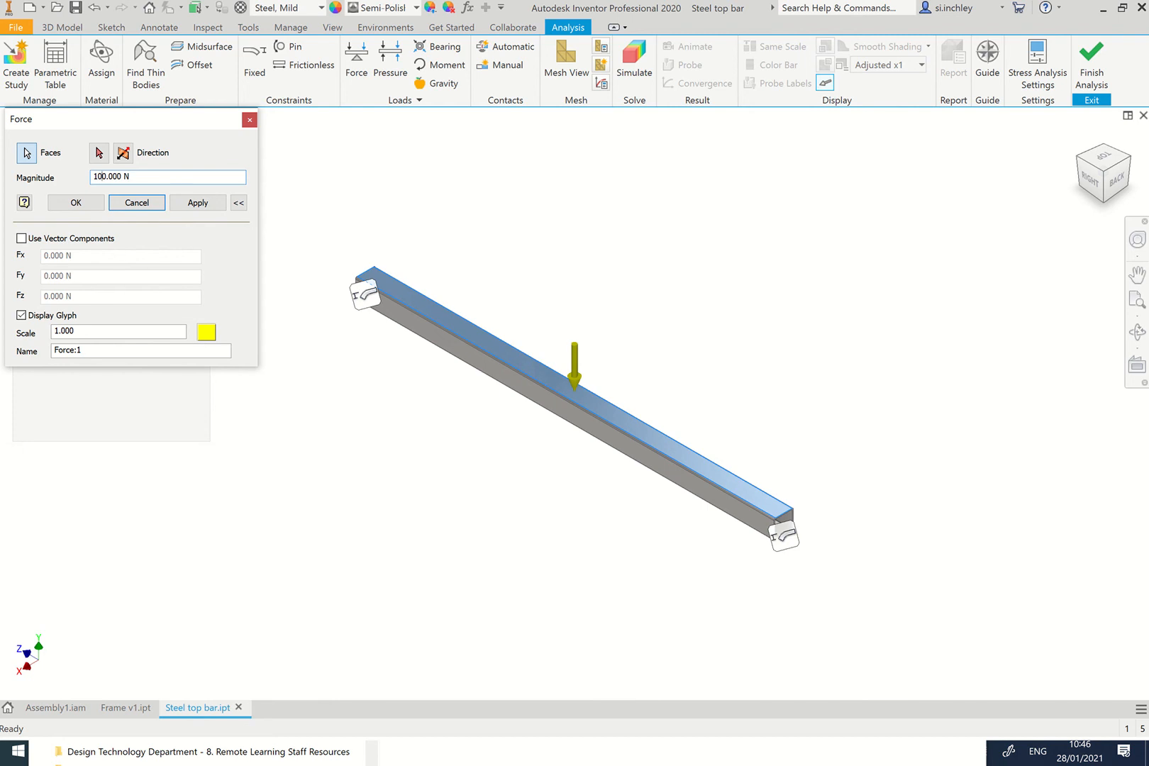
pyautogui.click(198, 203)
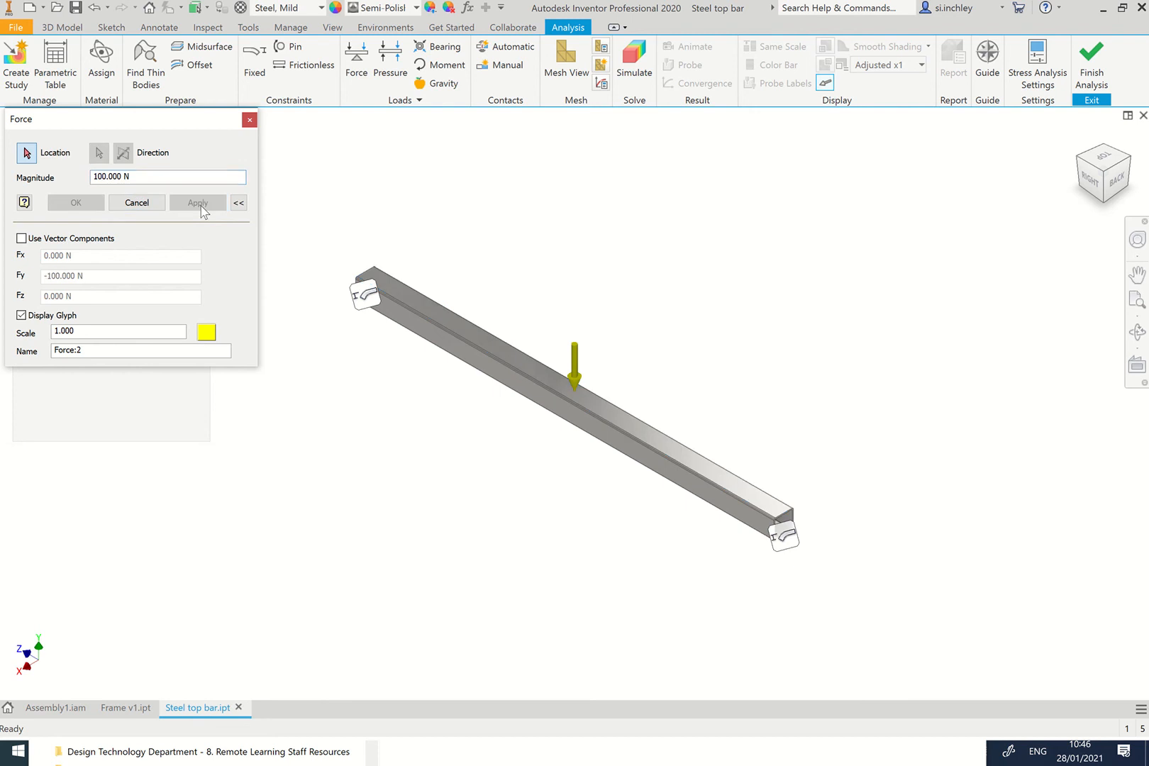
pyautogui.click(249, 121)
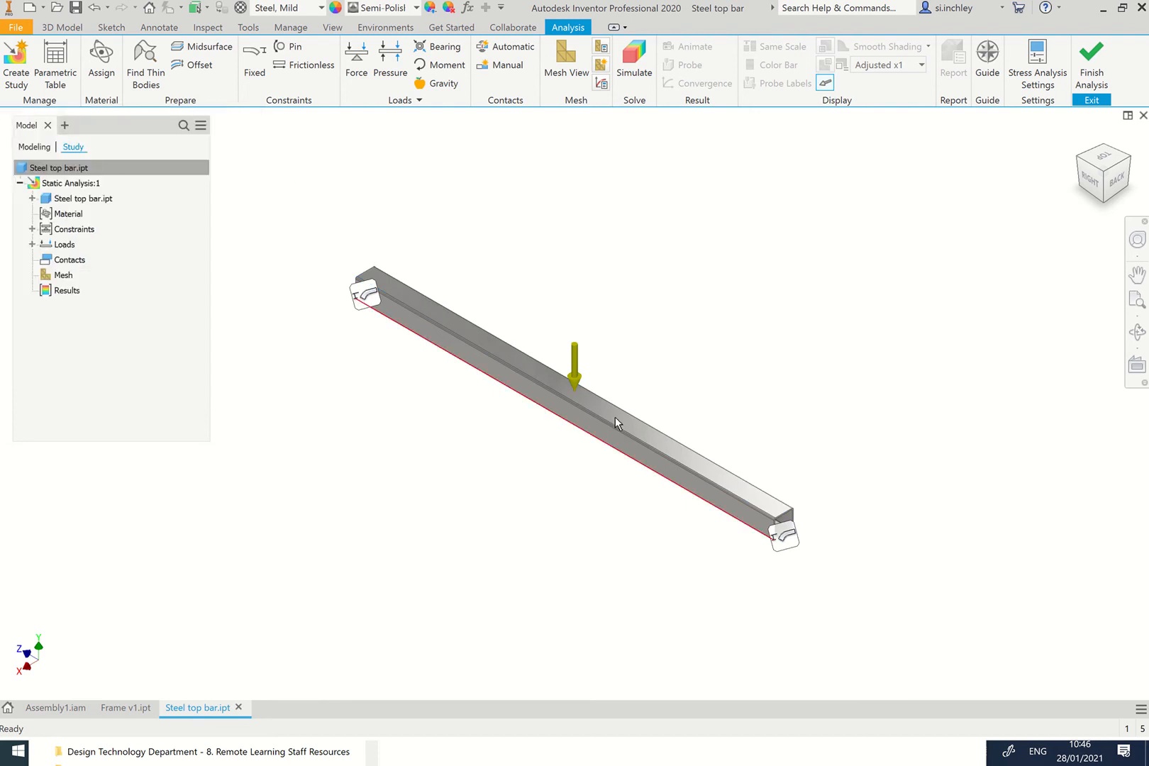
# Run the static analysis simulation and move the model browser aside to uncover the stress colour scale.
pyautogui.click(637, 63)
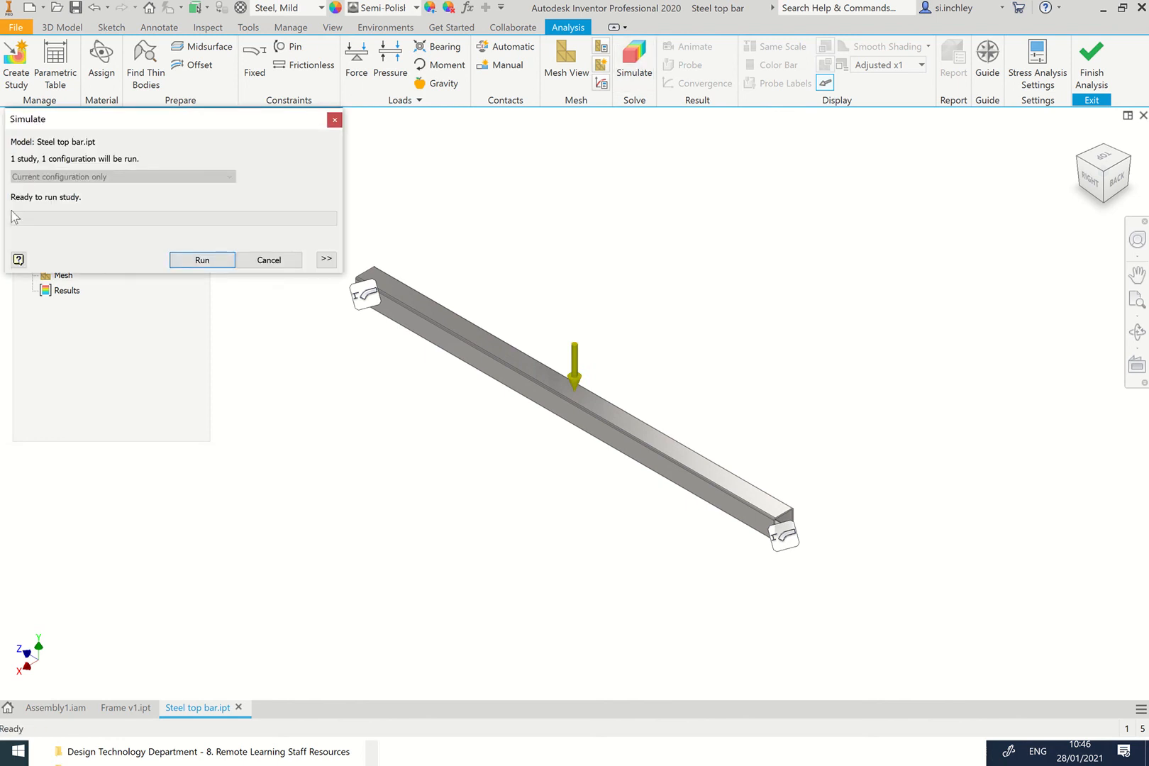
pyautogui.click(207, 264)
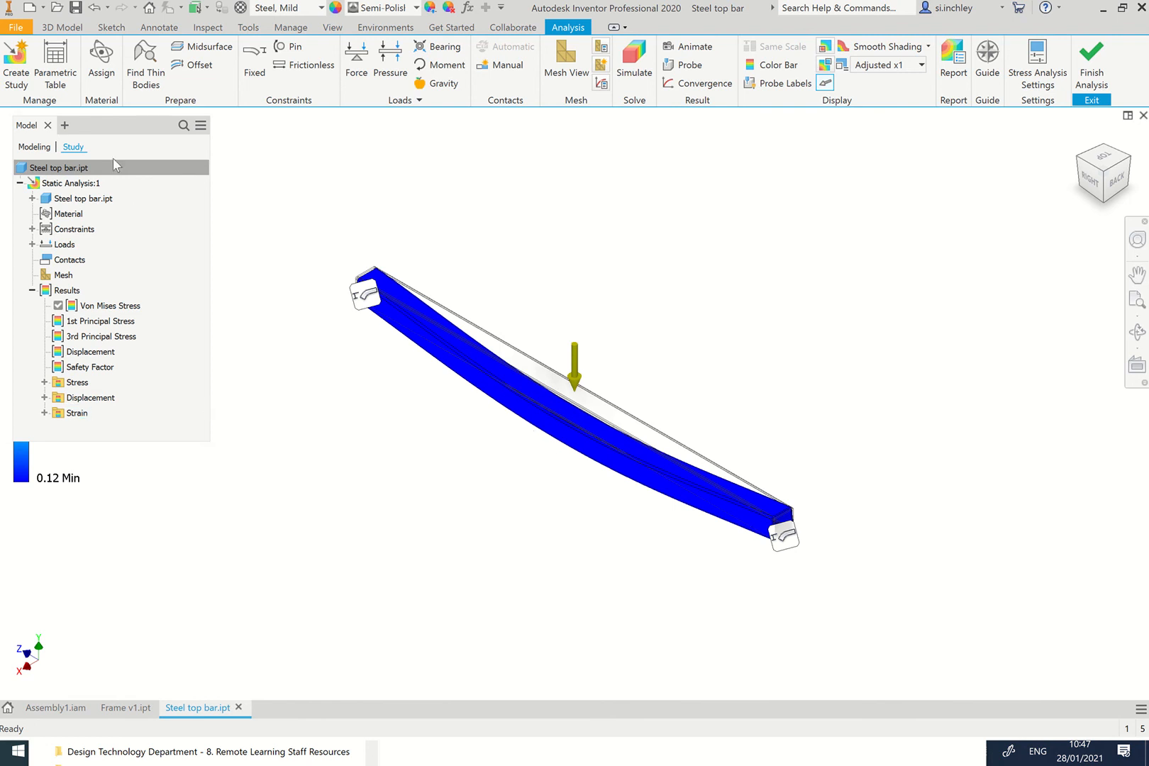
pyautogui.moveTo(104, 125); pyautogui.dragTo(219, 125)
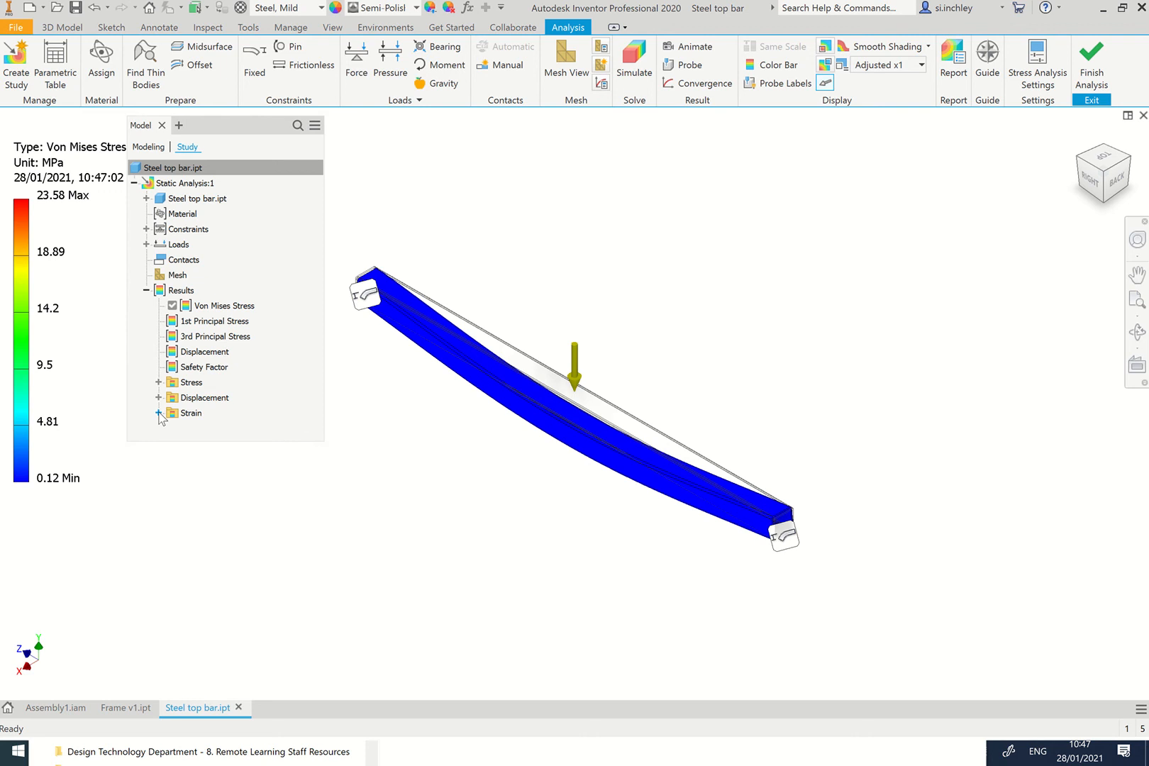
# Check the force load and the fixed constraint listed in the static analysis study.
pyautogui.click(147, 244)
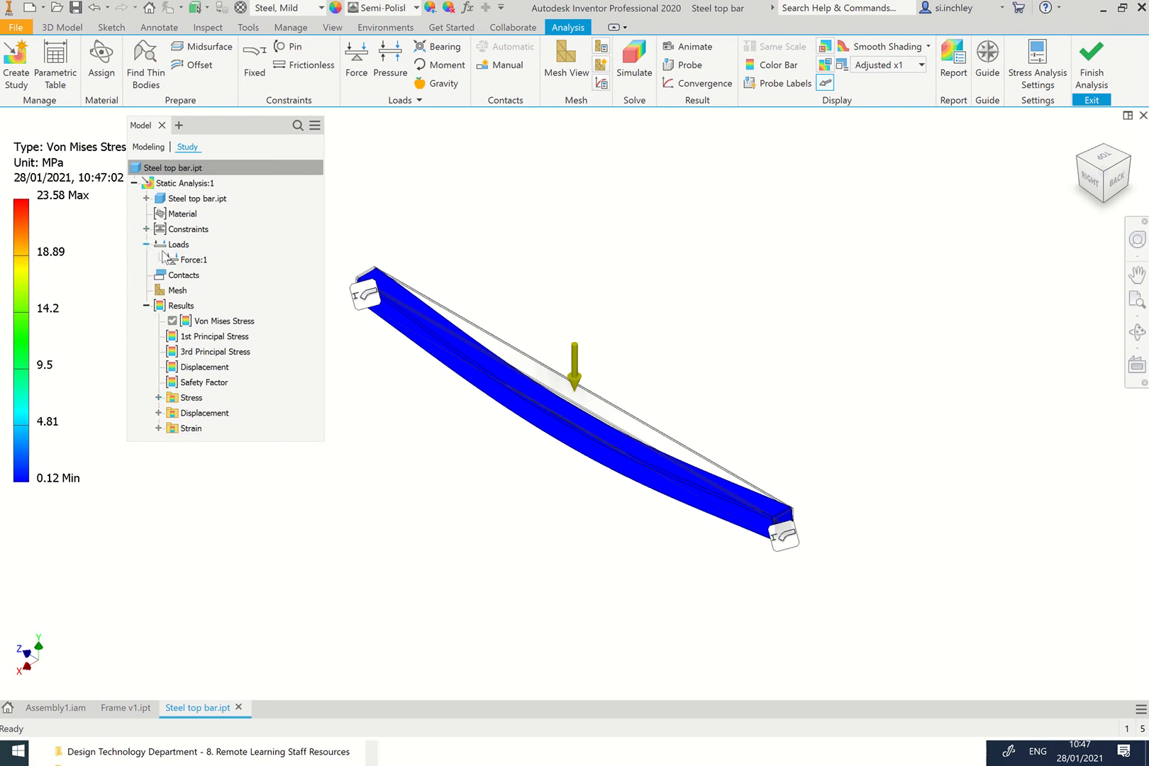
pyautogui.click(146, 244)
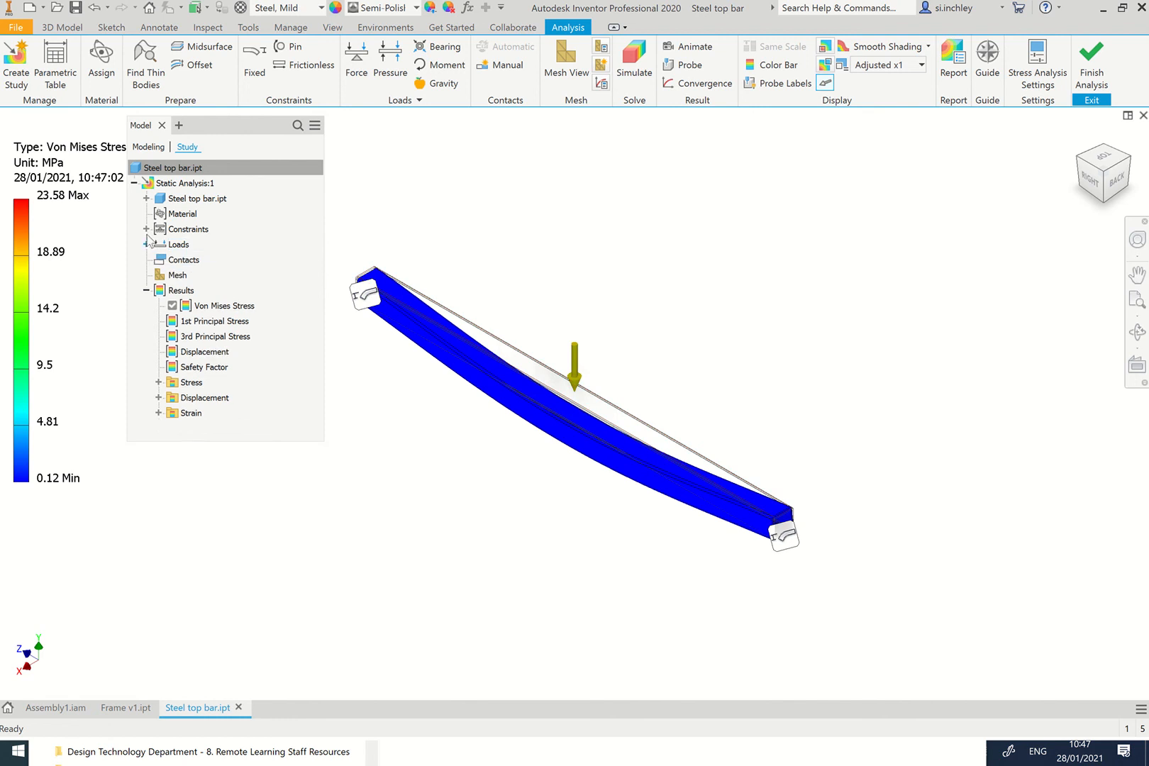
pyautogui.click(146, 230)
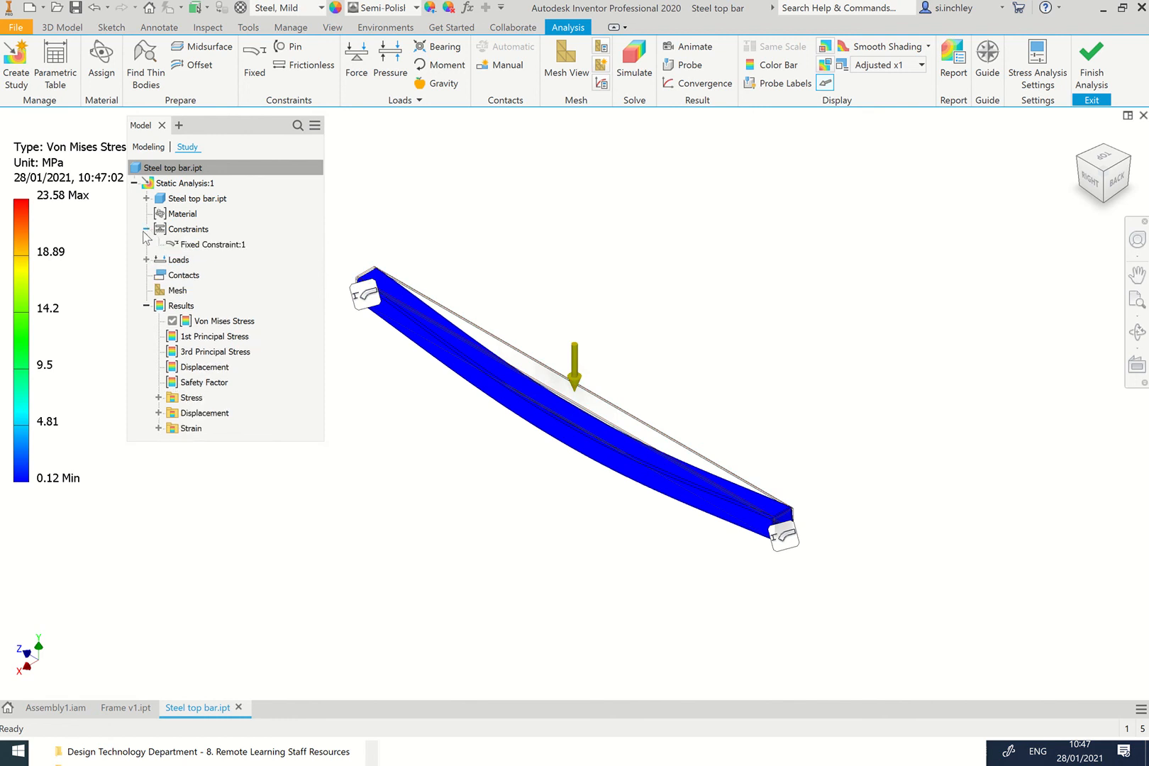
pyautogui.click(146, 229)
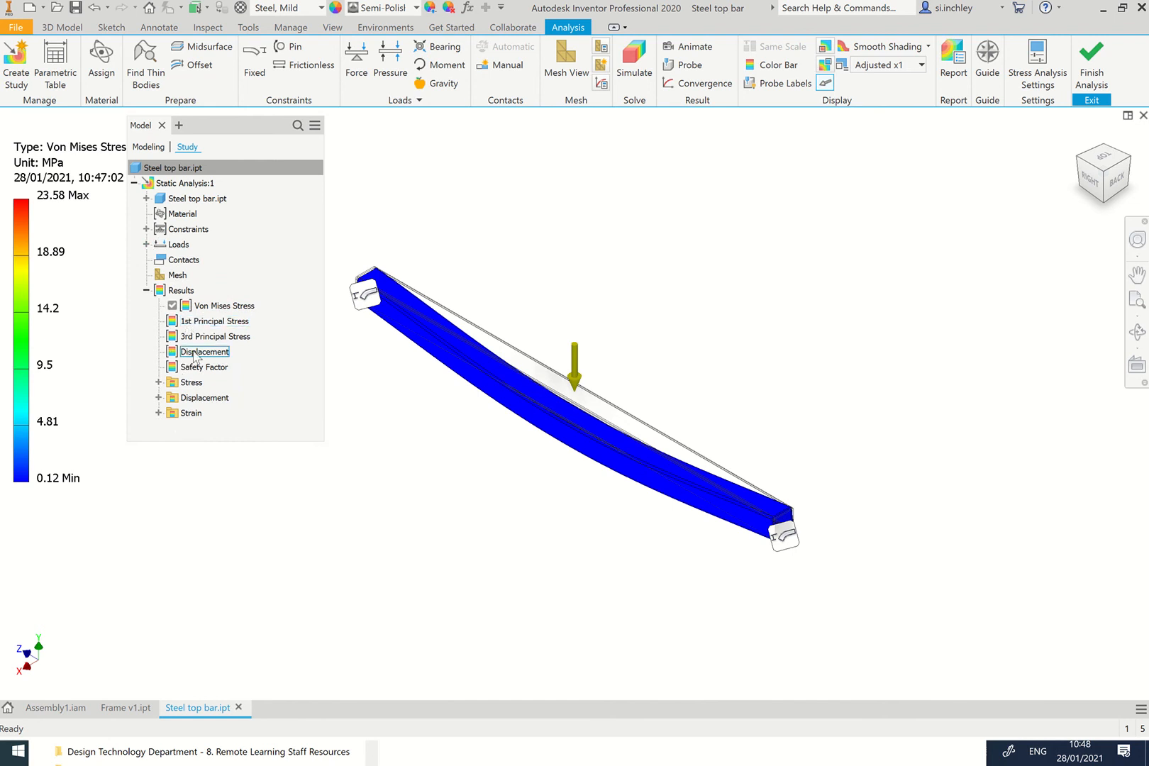
# Show the X Displacement result on the steel bar.
pyautogui.click(195, 354)
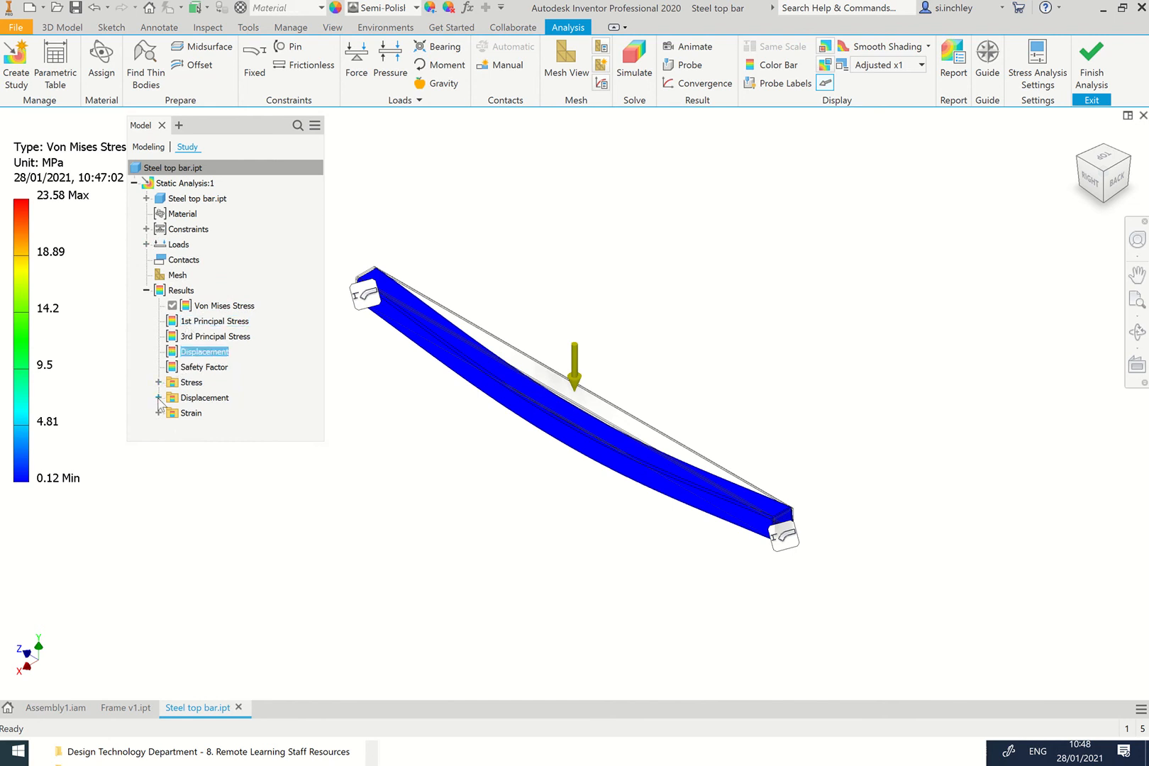
pyautogui.click(158, 398)
pyautogui.click(198, 386)
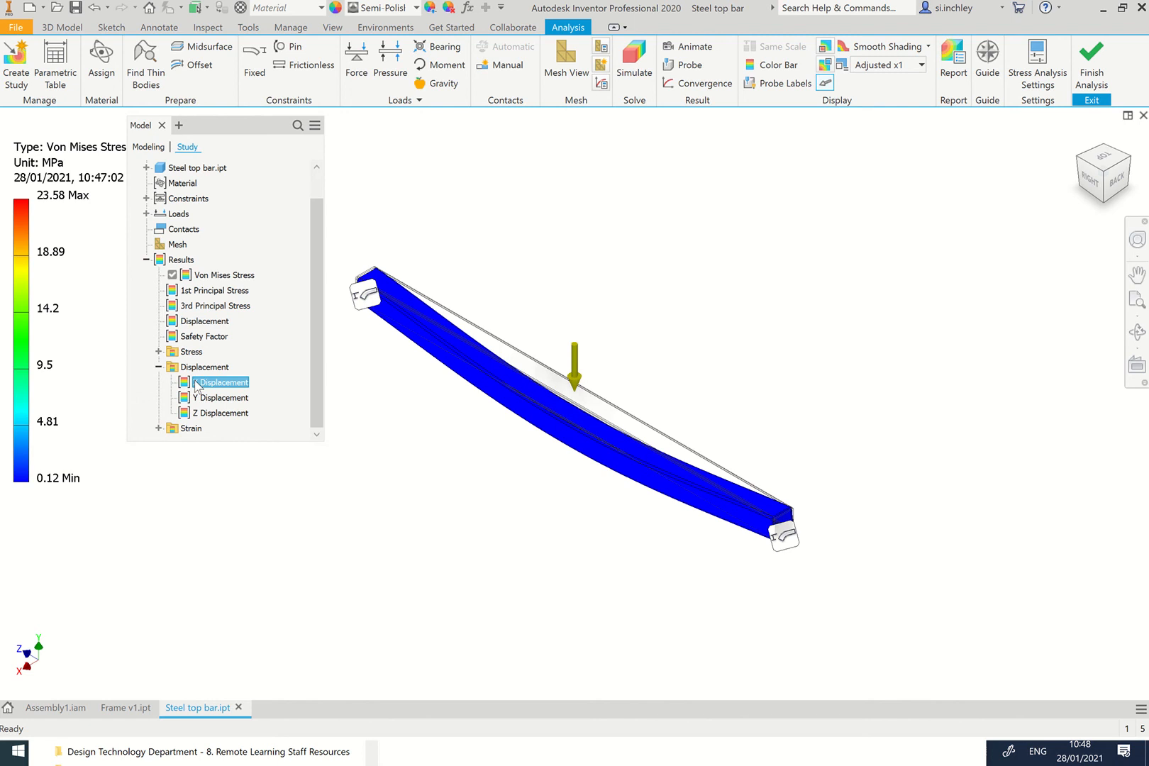
pyautogui.doubleClick(191, 386)
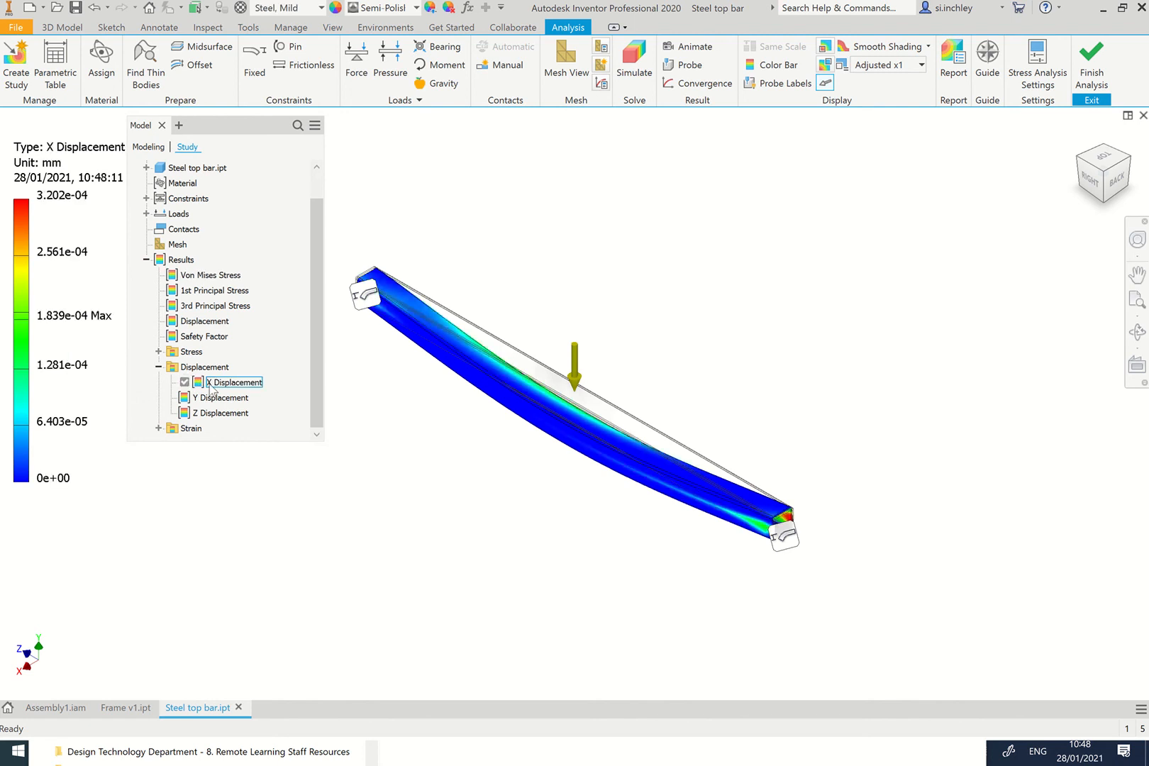
# Show the Y Displacement result on the bar, followed by the Z Displacement result.
pyautogui.click(202, 398)
pyautogui.doubleClick(184, 402)
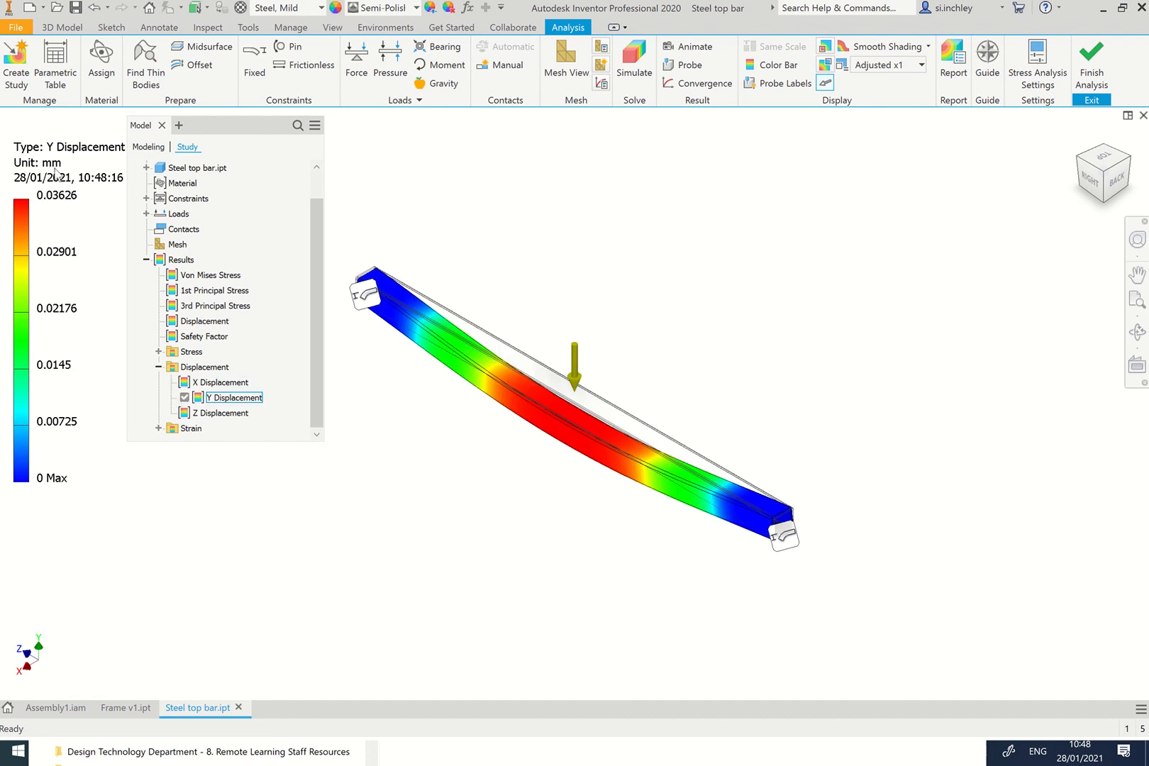
pyautogui.doubleClick(186, 414)
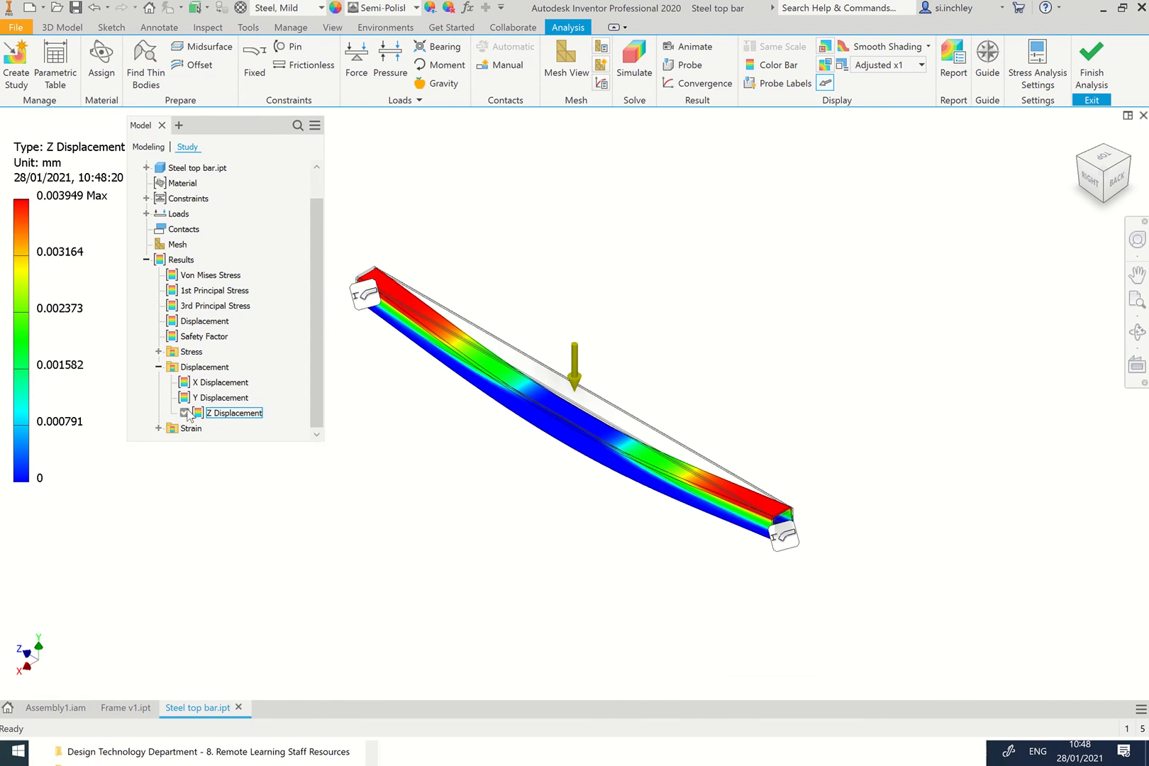
# Switch the bar's result plot back to Y Displacement and move the model browser slightly lower.
pyautogui.click(185, 401)
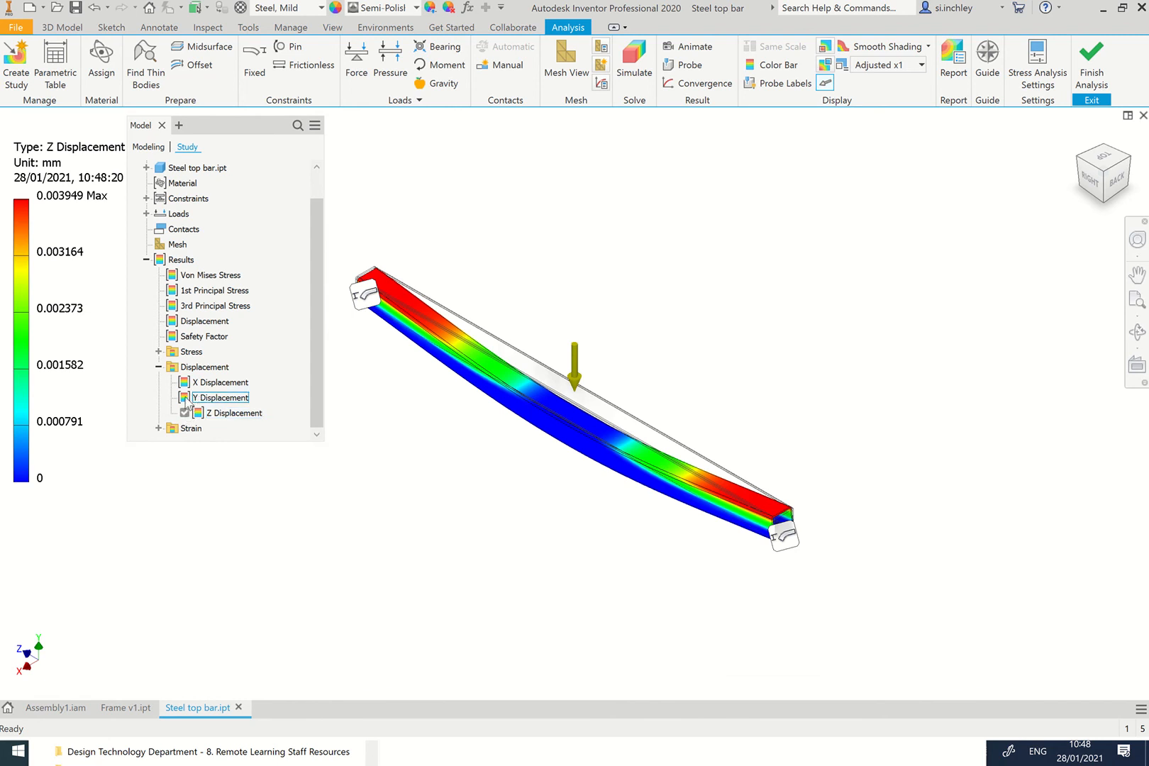
pyautogui.doubleClick(187, 400)
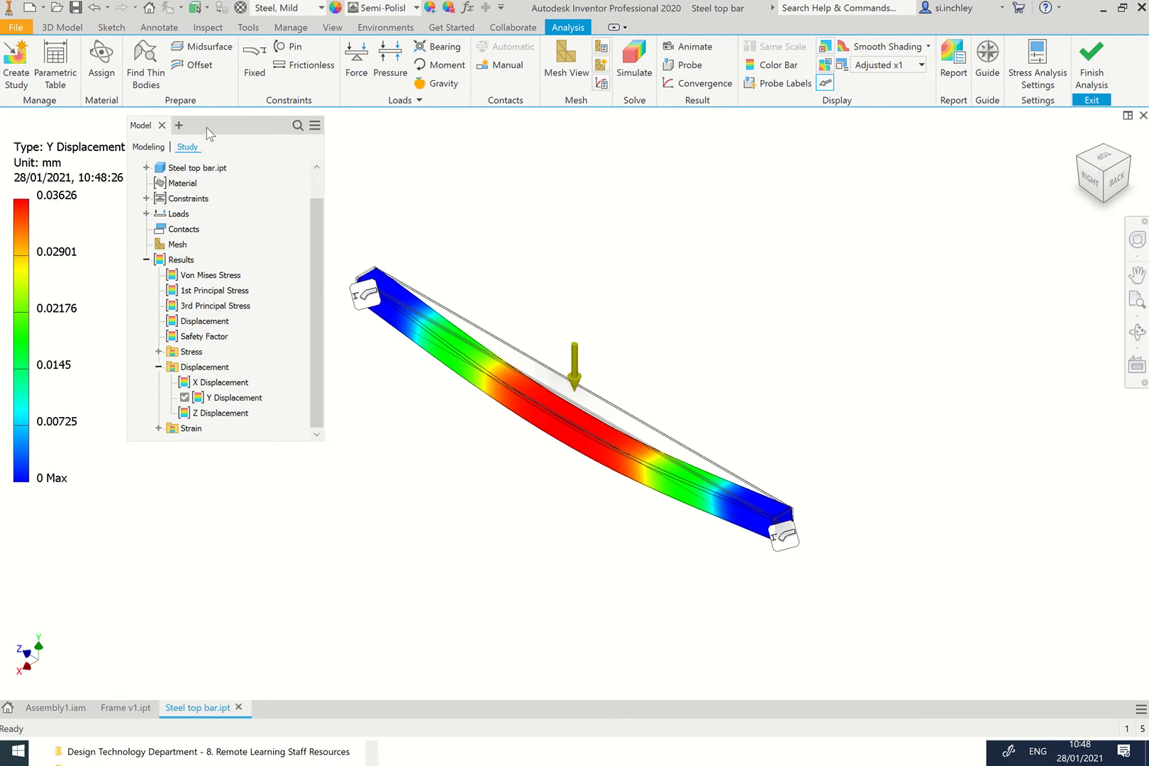
pyautogui.moveTo(207, 128); pyautogui.dragTo(210, 159)
pyautogui.scroll(1, 322, 227)
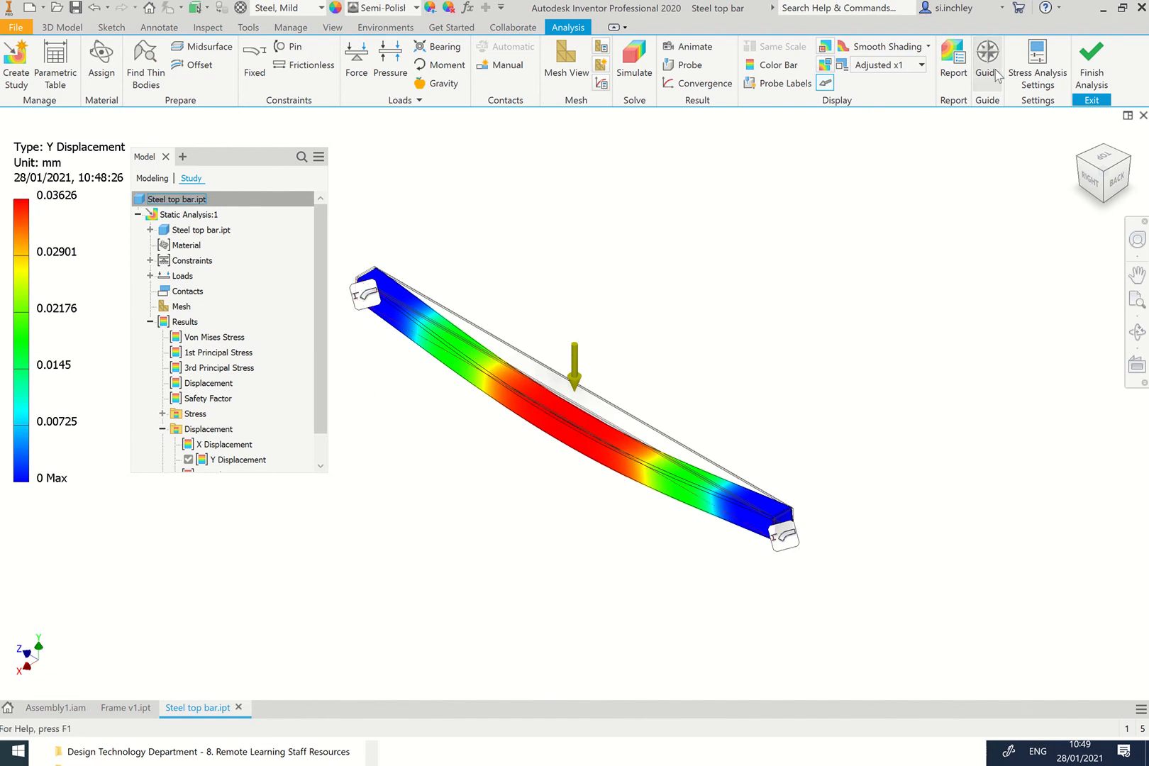
# Generate a complete stress analysis report with the default settings.
pyautogui.click(953, 66)
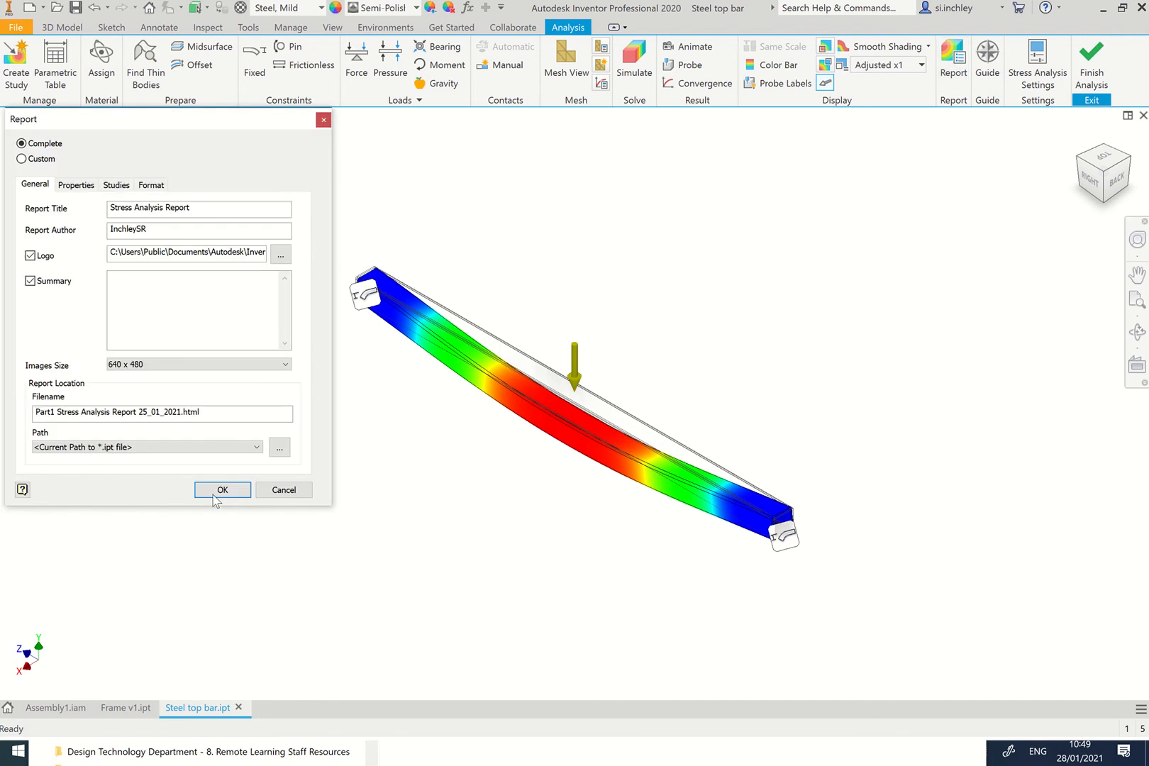
pyautogui.click(222, 491)
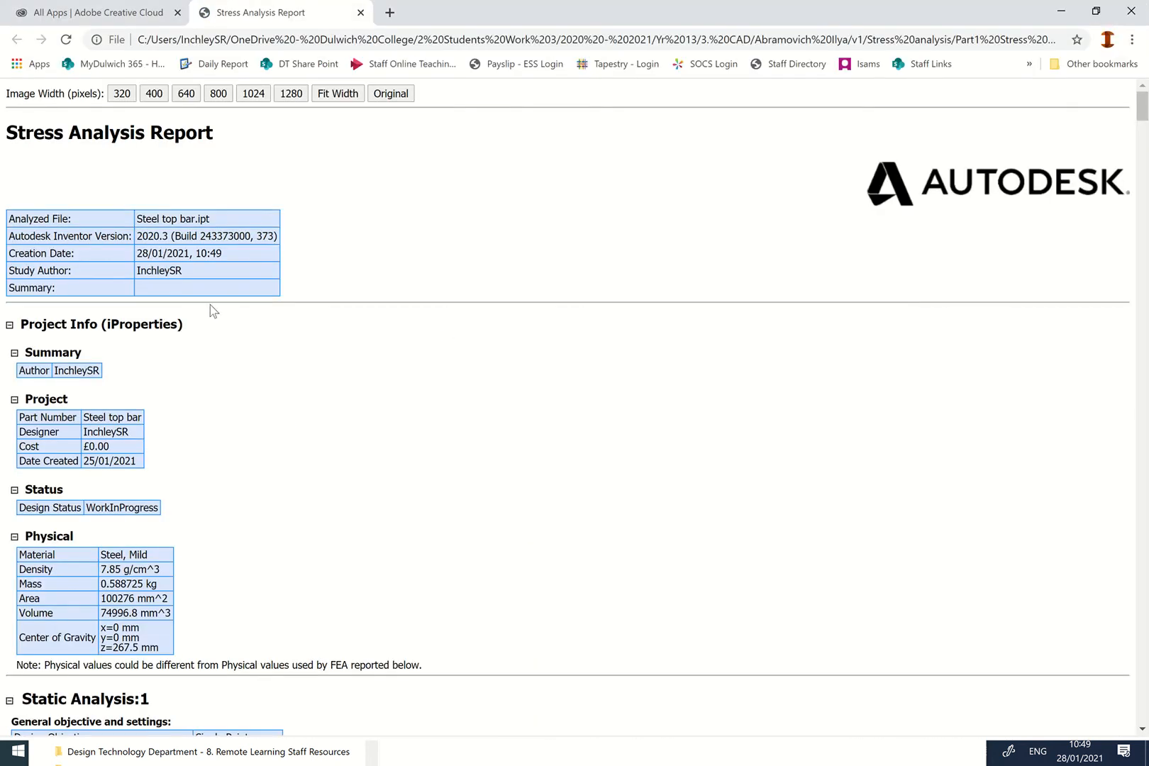
# Read the report's project, mesh, material, force and constraint sections and its result summary, highlighting the force's Vector Y row.
pyautogui.scroll(-4, 212, 311)
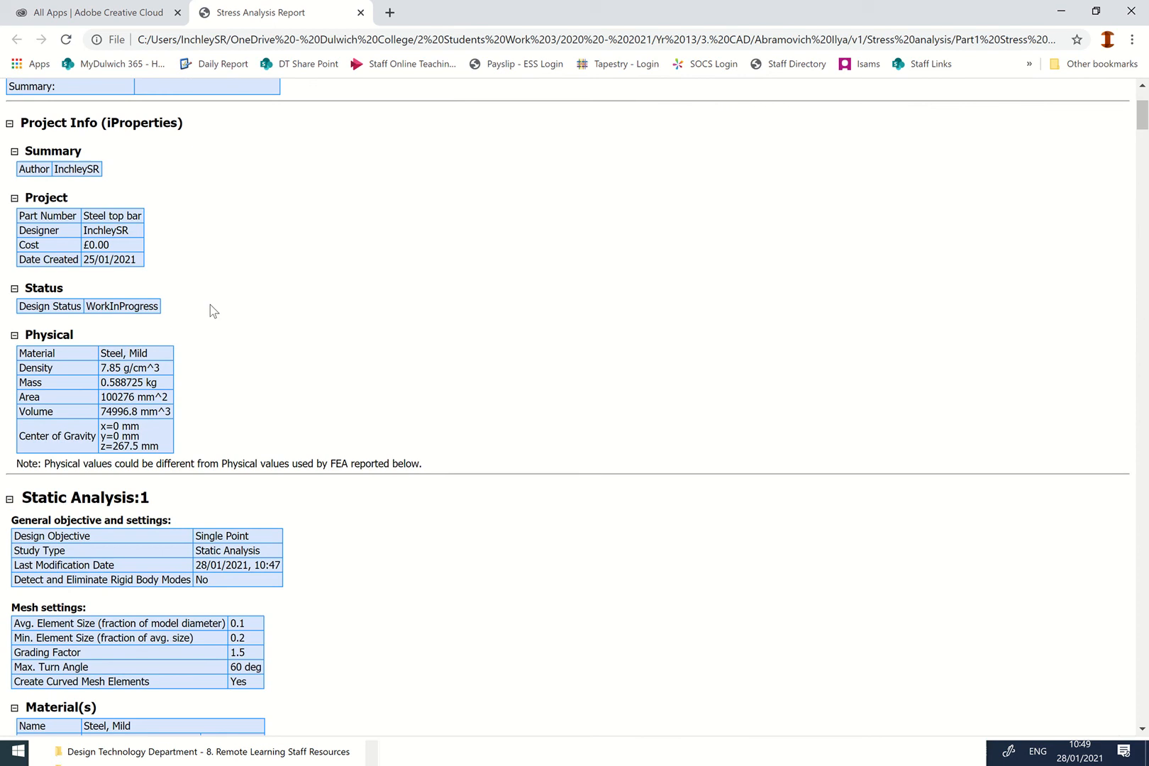
pyautogui.scroll(-3, 213, 310)
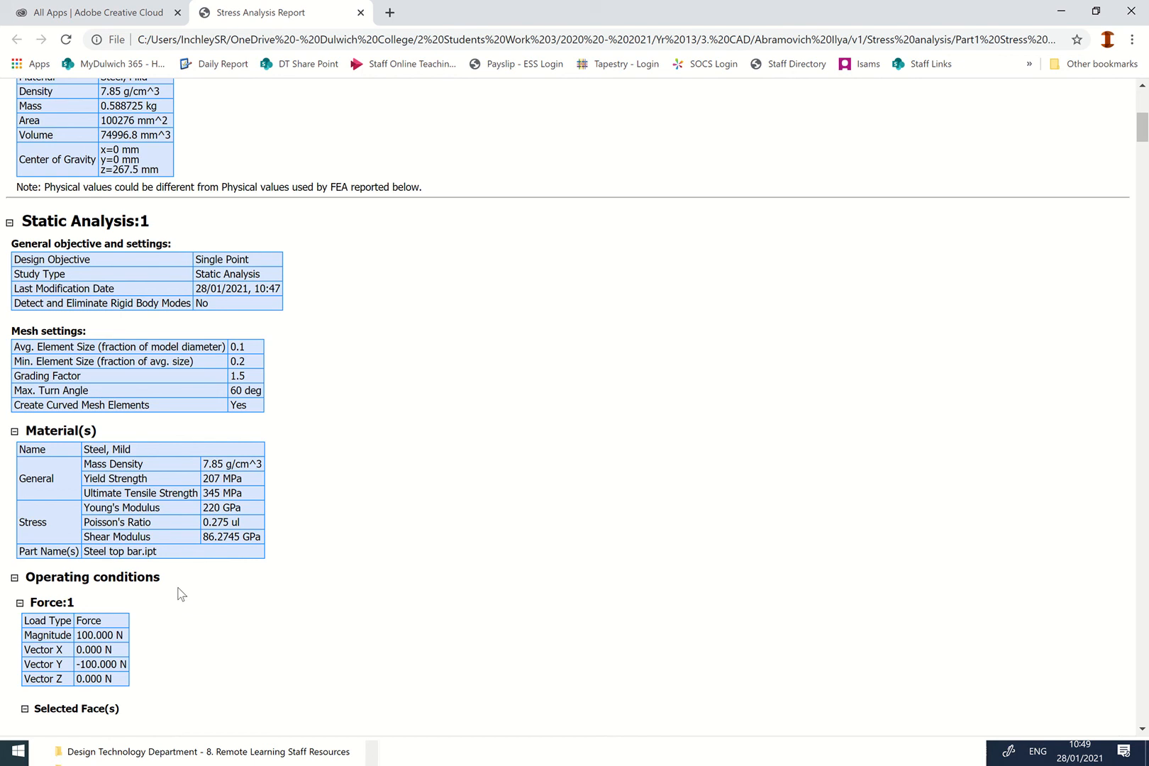
pyautogui.scroll(-4, 179, 594)
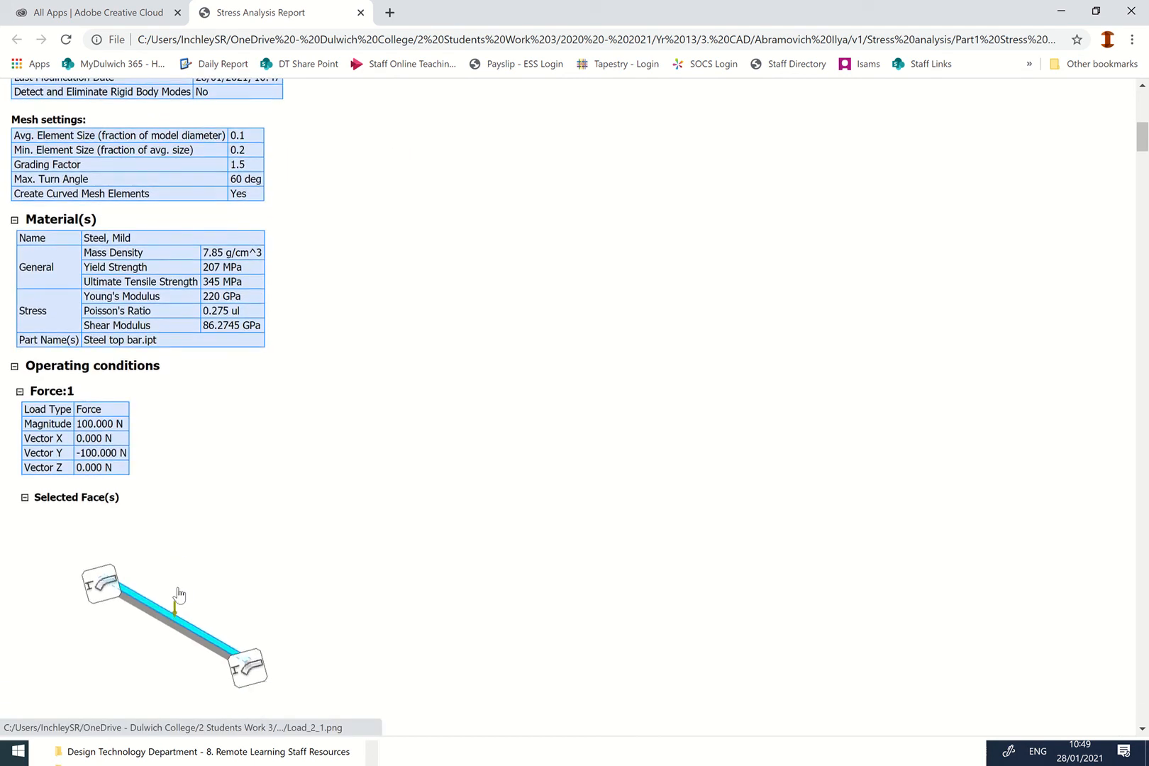
pyautogui.scroll(-2, 177, 589)
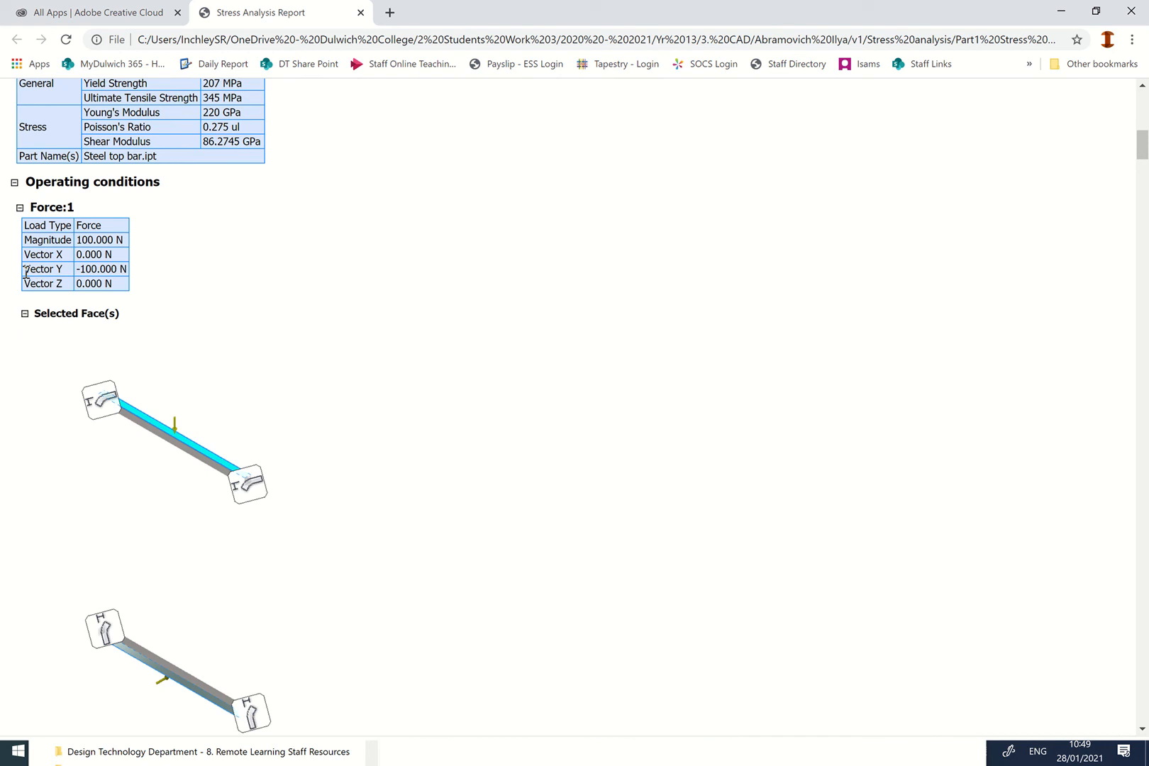
pyautogui.moveTo(26, 272); pyautogui.dragTo(132, 274)
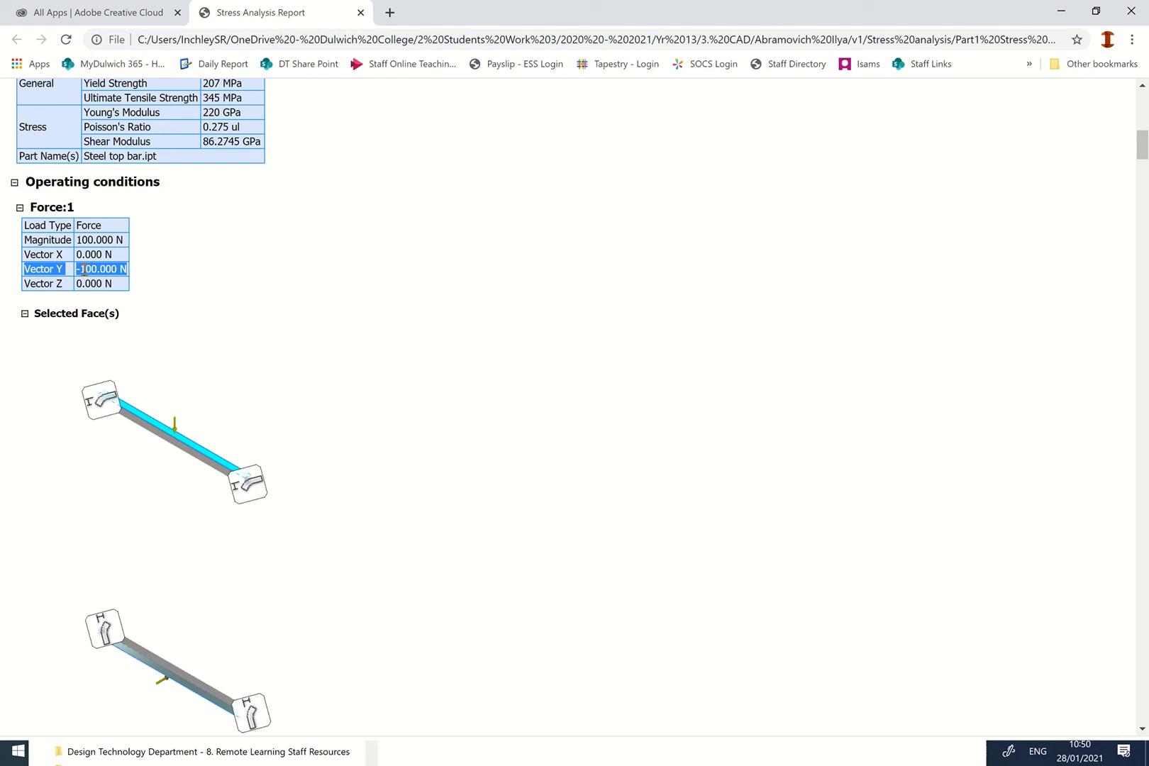
pyautogui.scroll(-12, 161, 443)
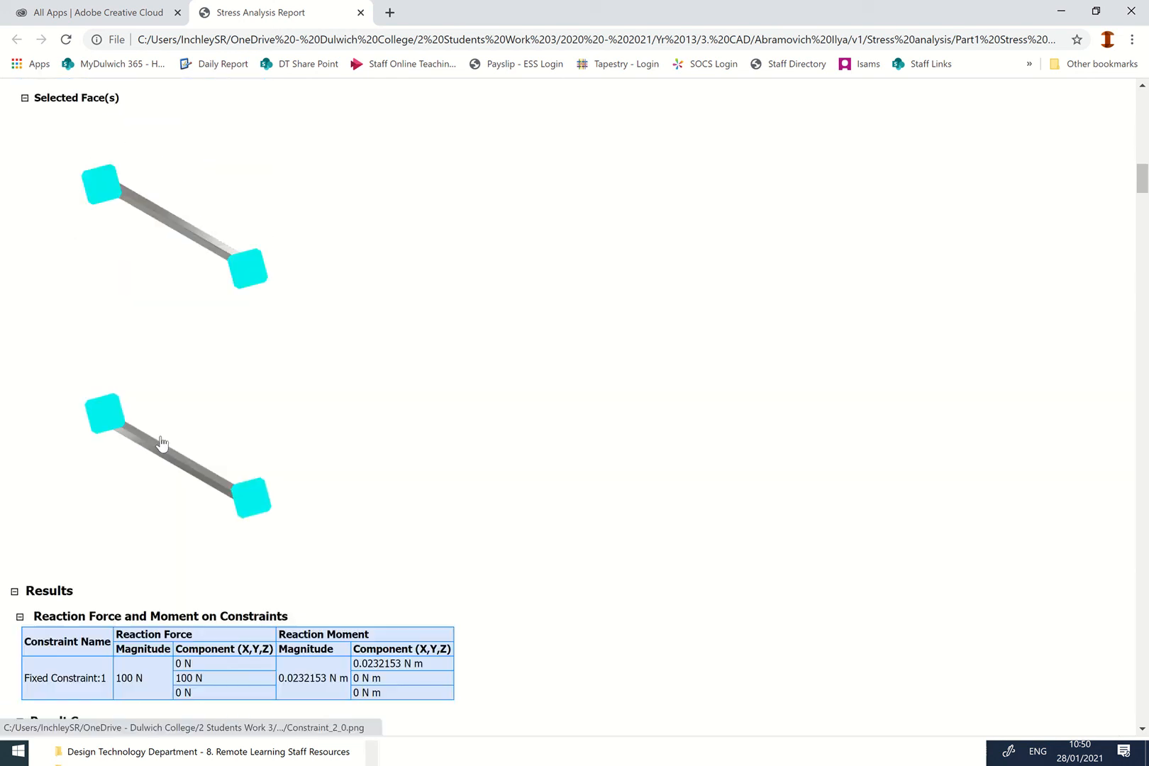
pyautogui.scroll(-3, 162, 442)
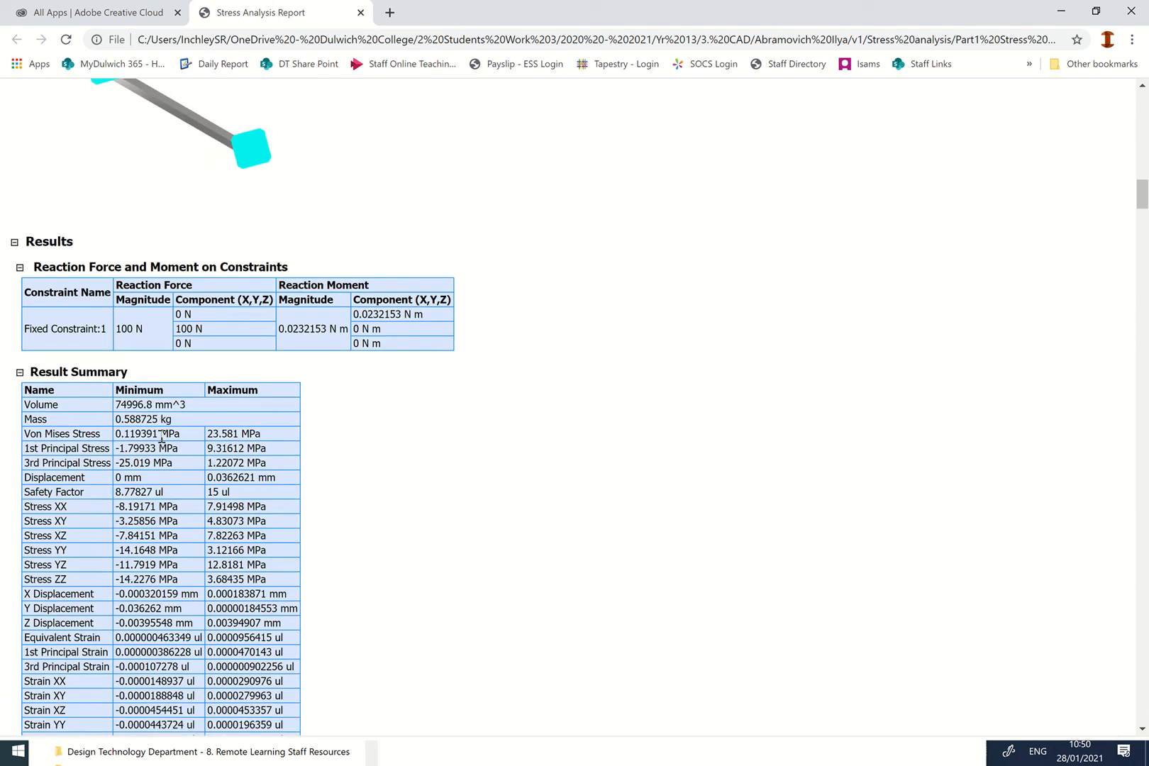
# Examine the report's Von Mises, 1st Principal and 3rd Principal Stress figures.
pyautogui.scroll(-10, 161, 440)
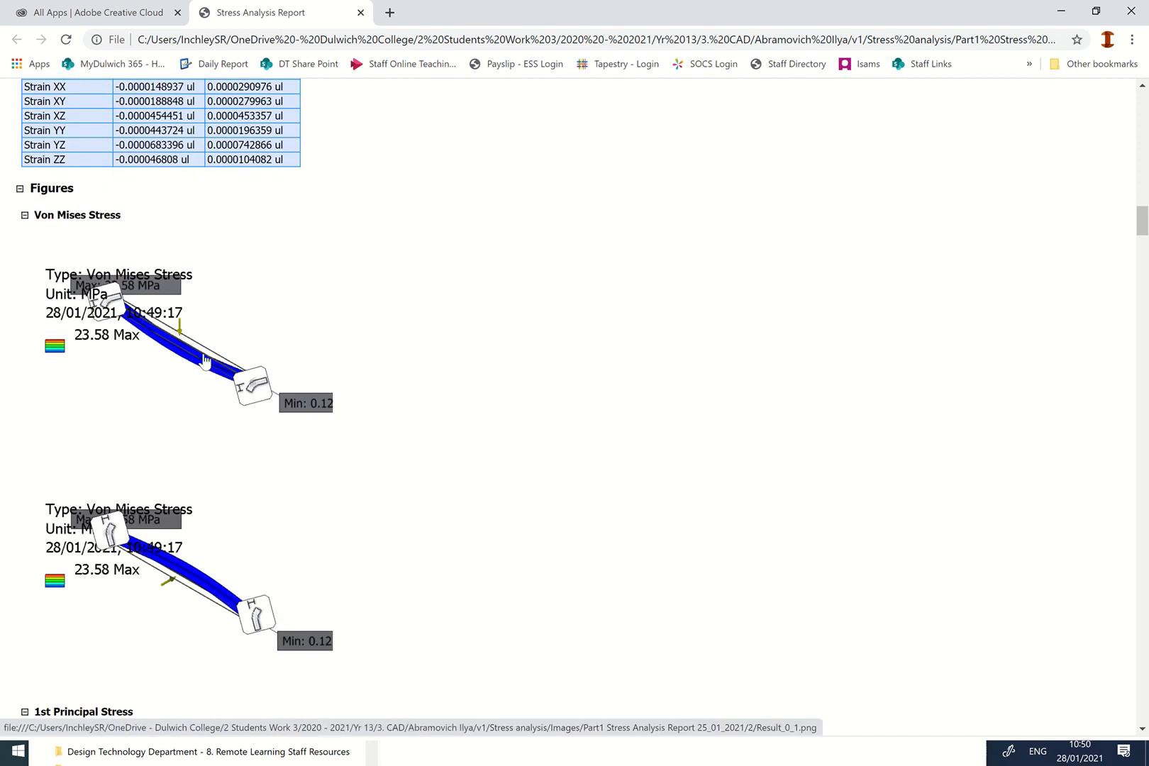
pyautogui.scroll(-1, 78, 215)
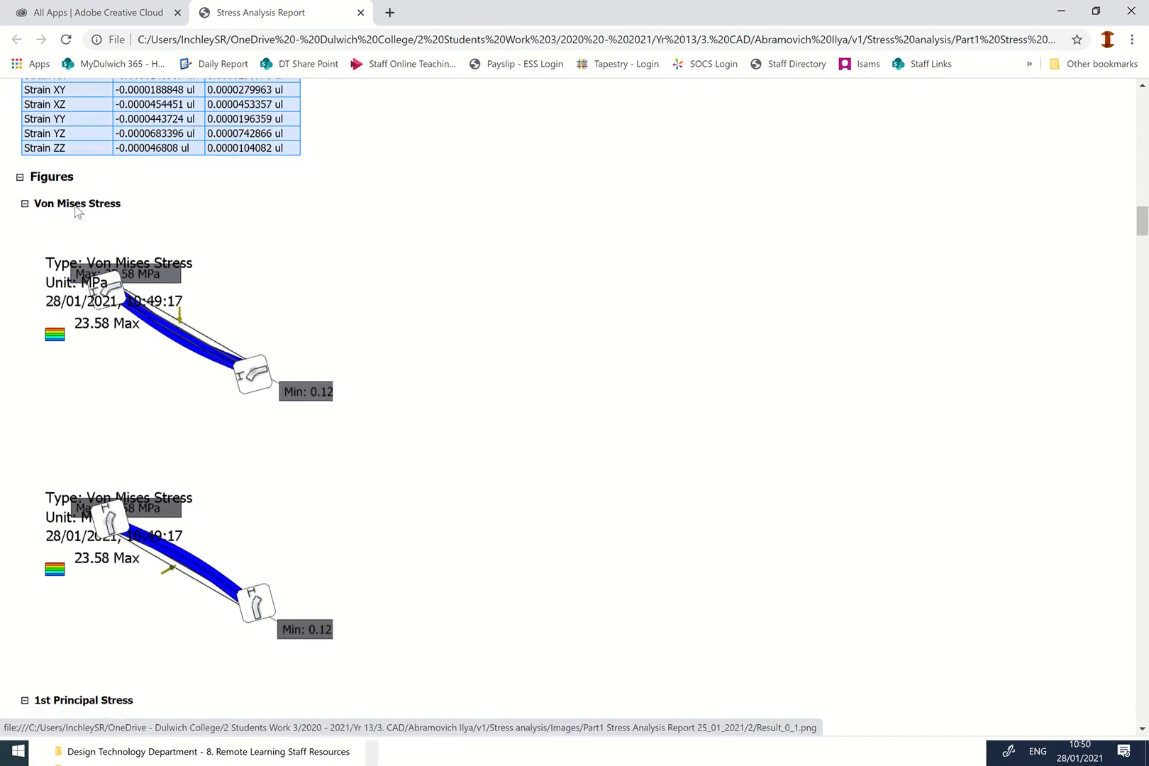
pyautogui.scroll(-3, 142, 298)
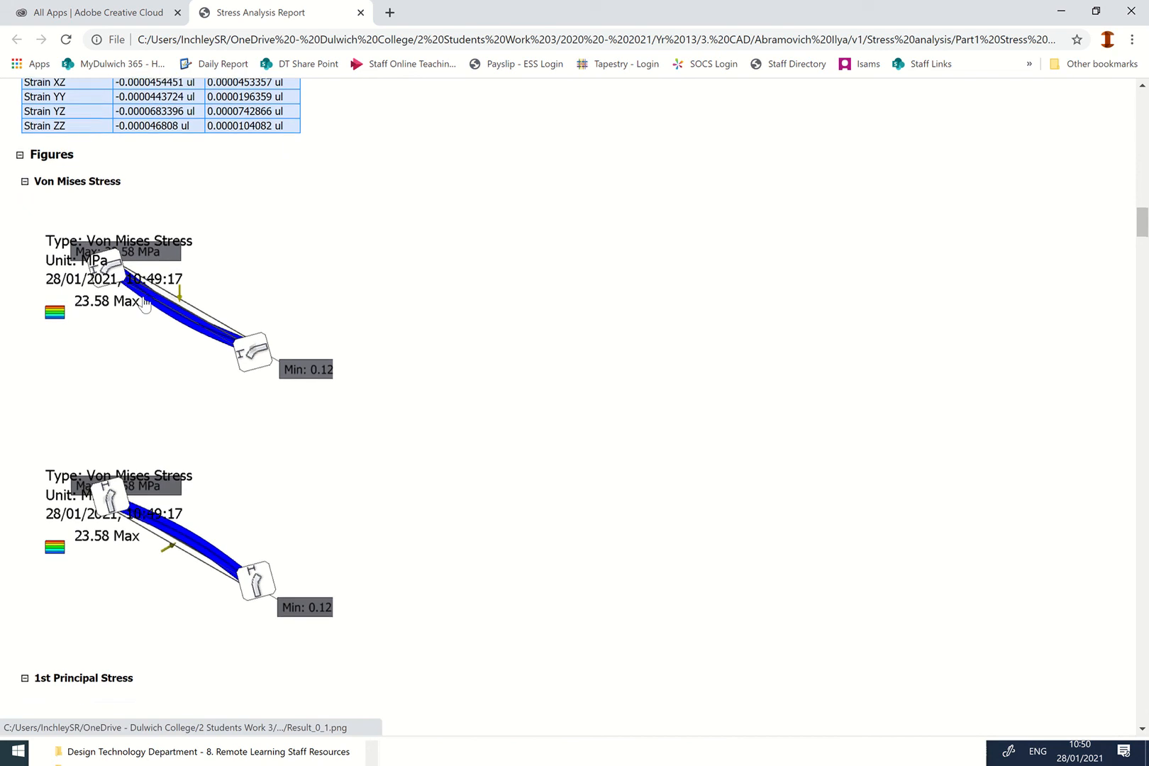
pyautogui.scroll(-3, 145, 305)
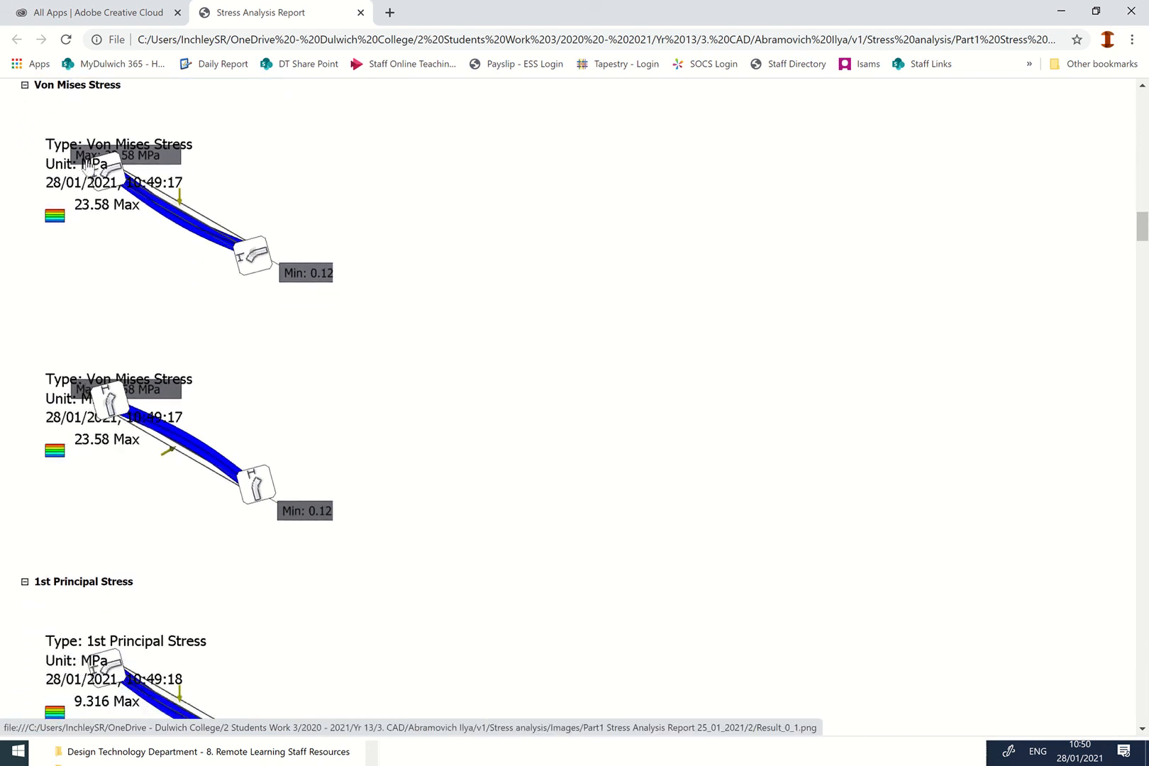
pyautogui.scroll(-20, 188, 452)
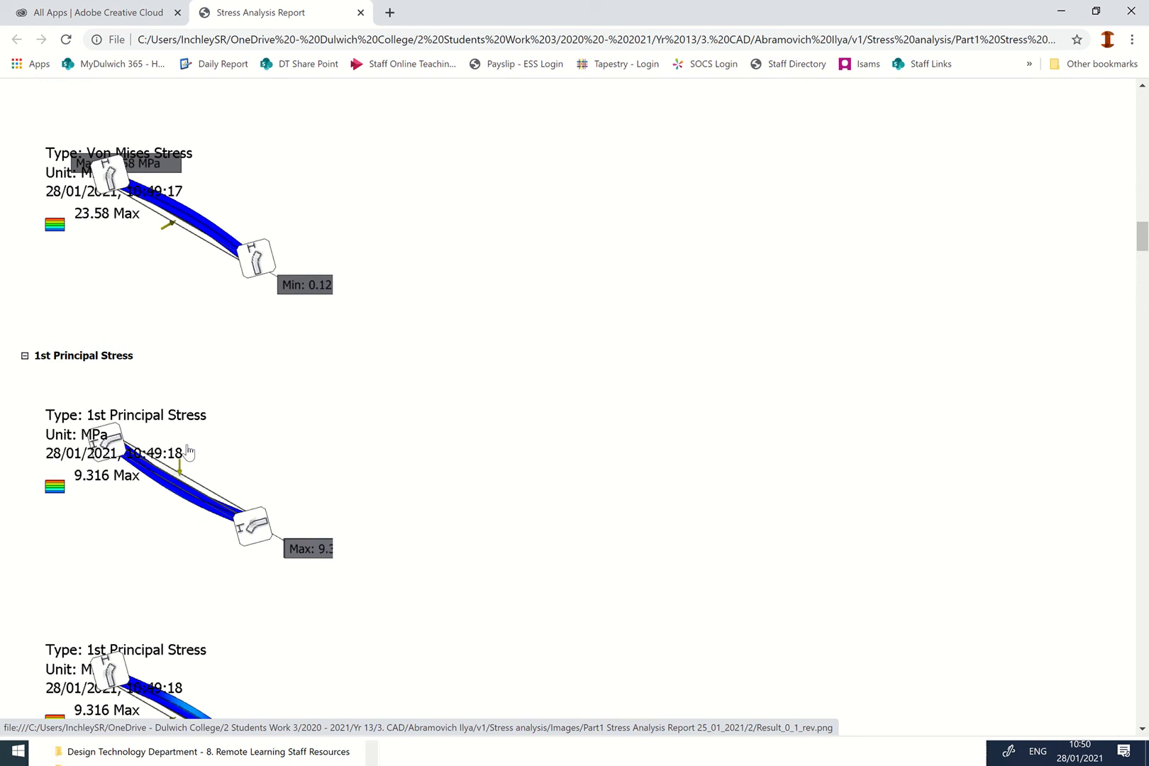
pyautogui.scroll(-5, 188, 451)
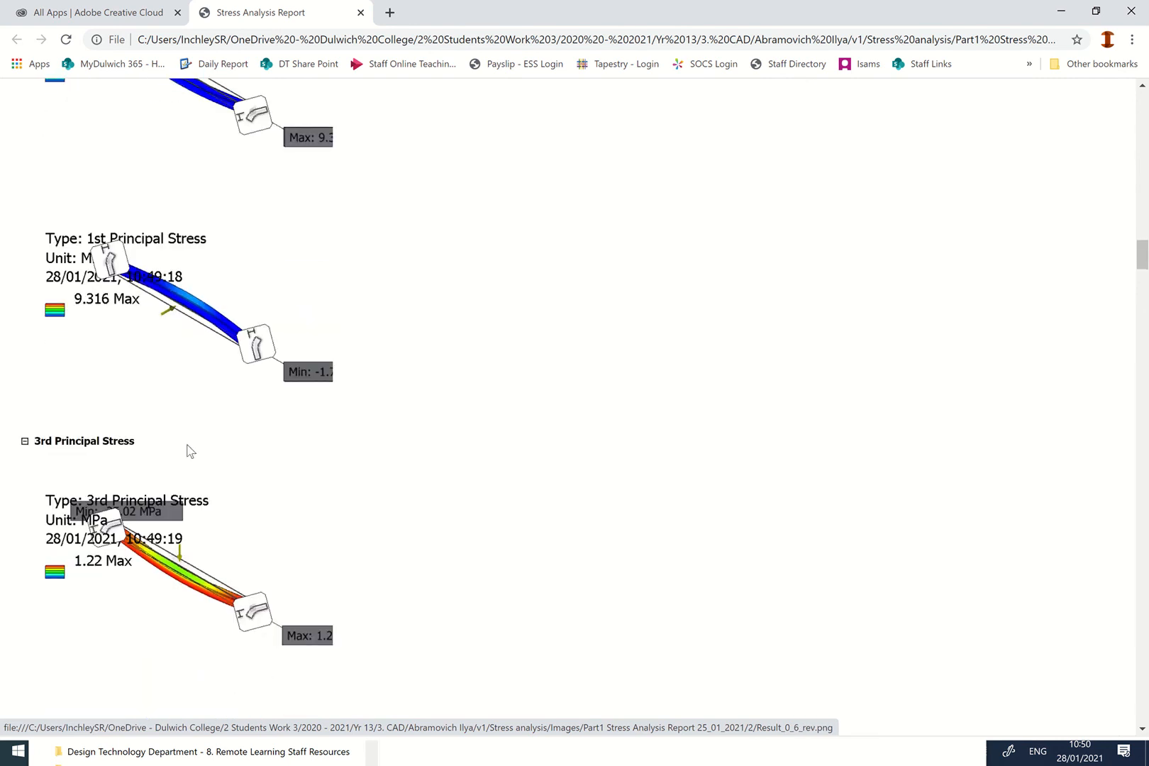
pyautogui.scroll(-19, 100, 491)
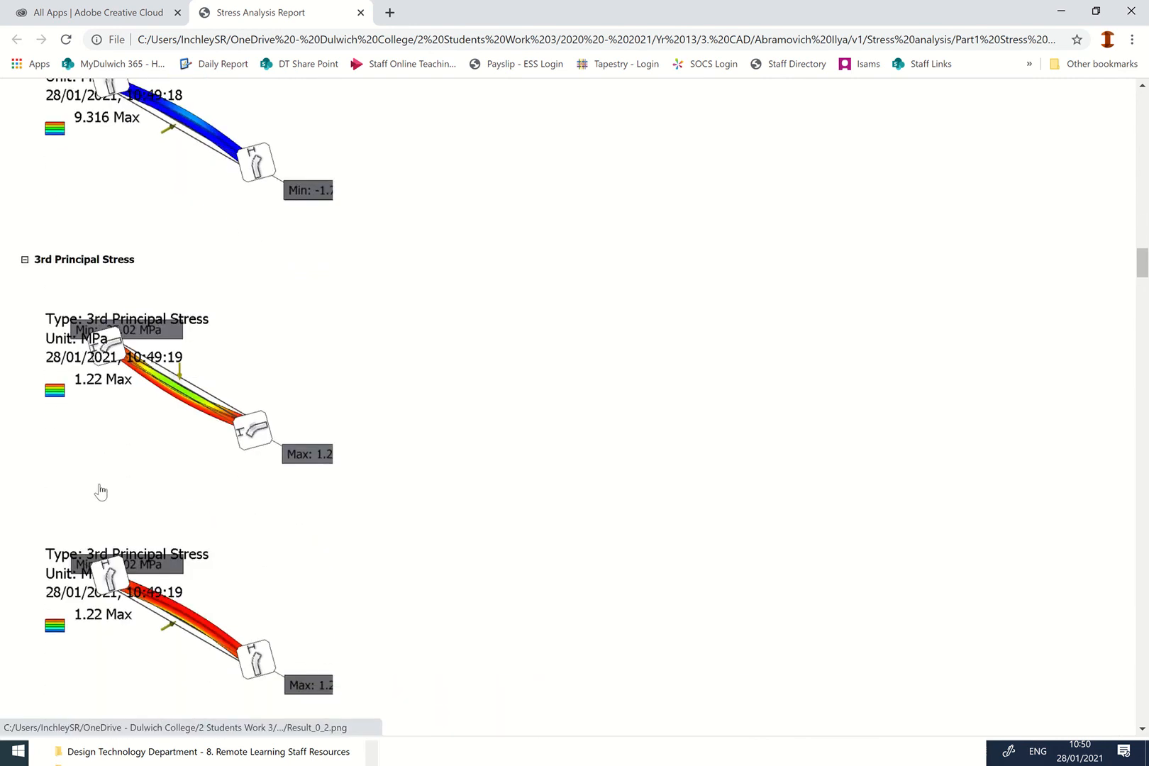
# Examine the report's Displacement, Safety Factor and Stress XX figures, and switch back to Inventor.
pyautogui.scroll(-2, 101, 491)
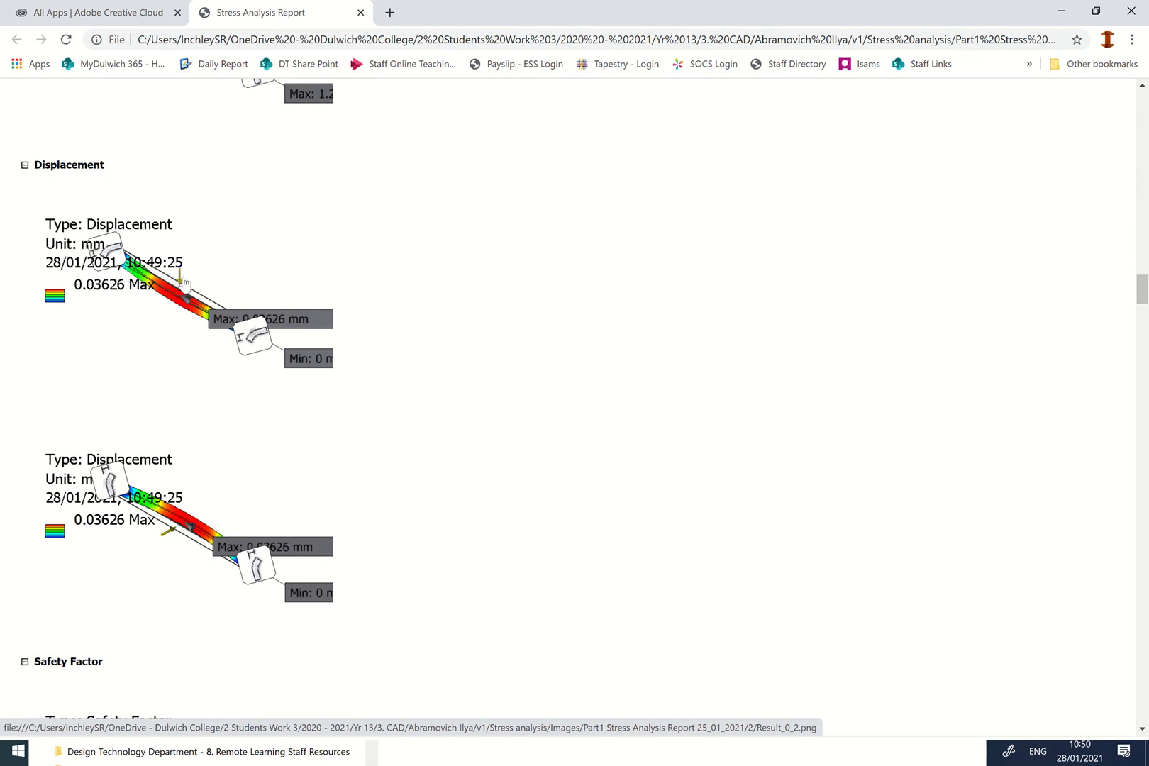
pyautogui.scroll(-1, 164, 262)
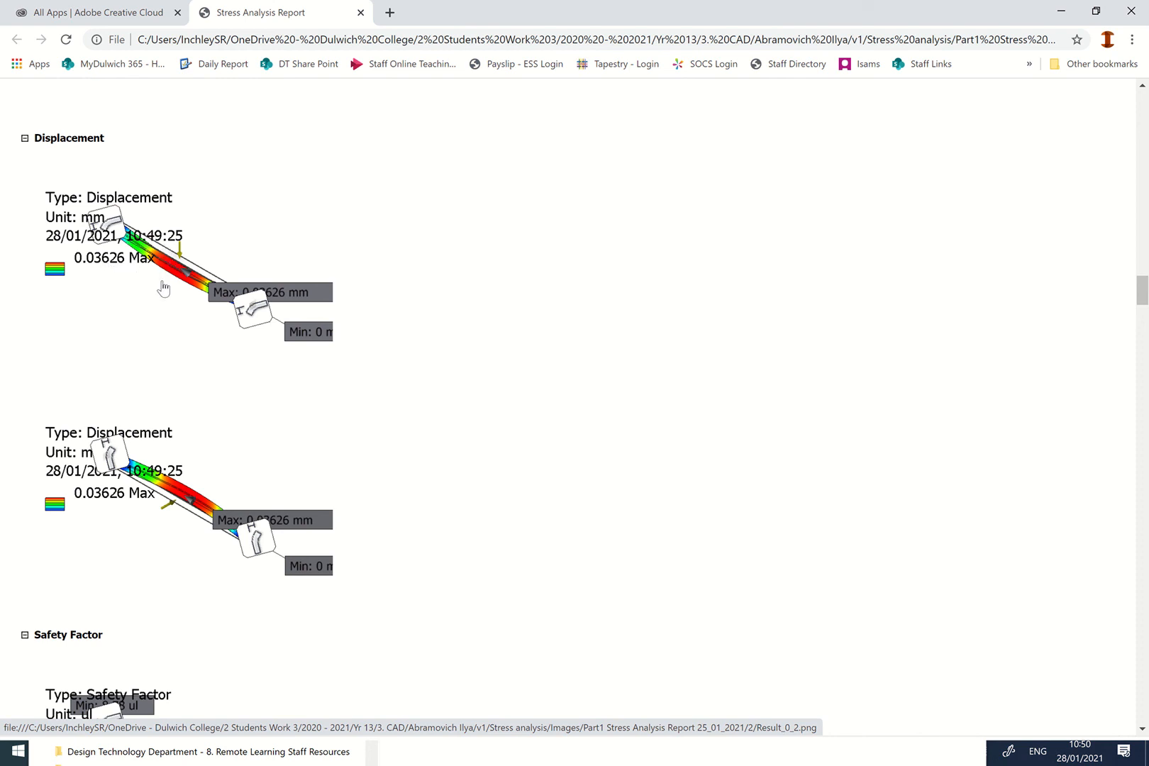
pyautogui.scroll(-1, 163, 286)
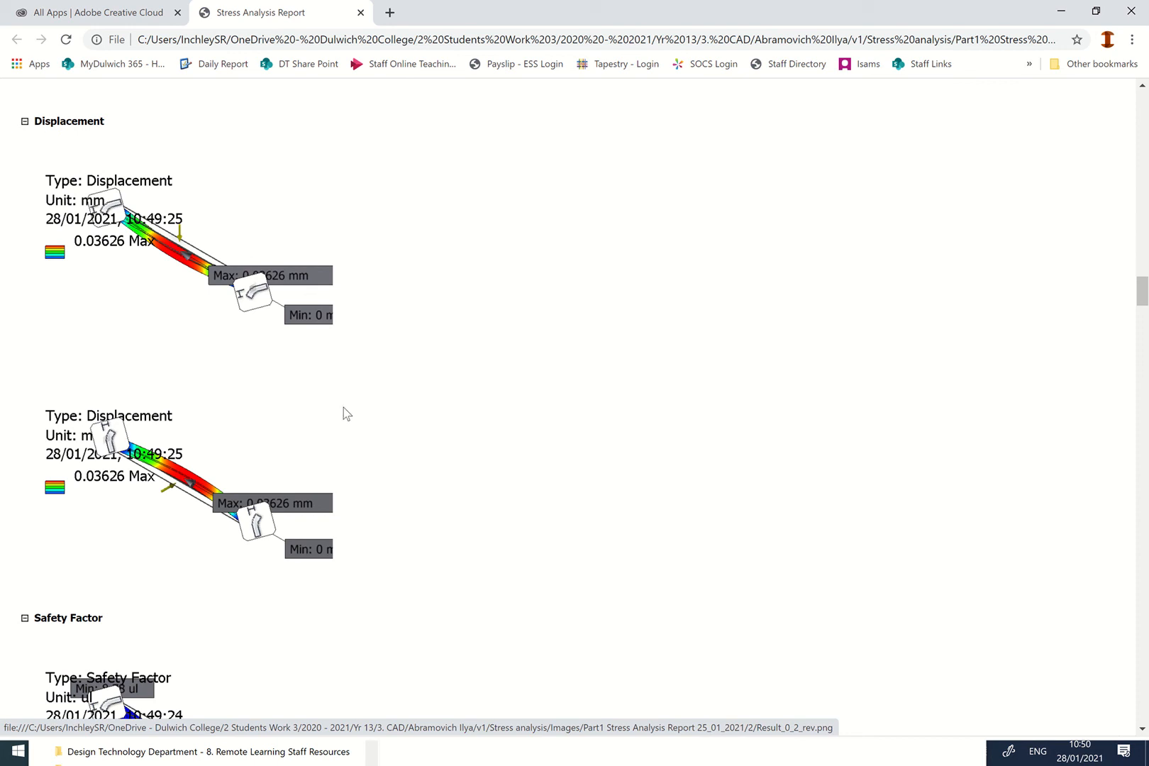
pyautogui.scroll(-1, 203, 568)
pyautogui.scroll(-3, 203, 568)
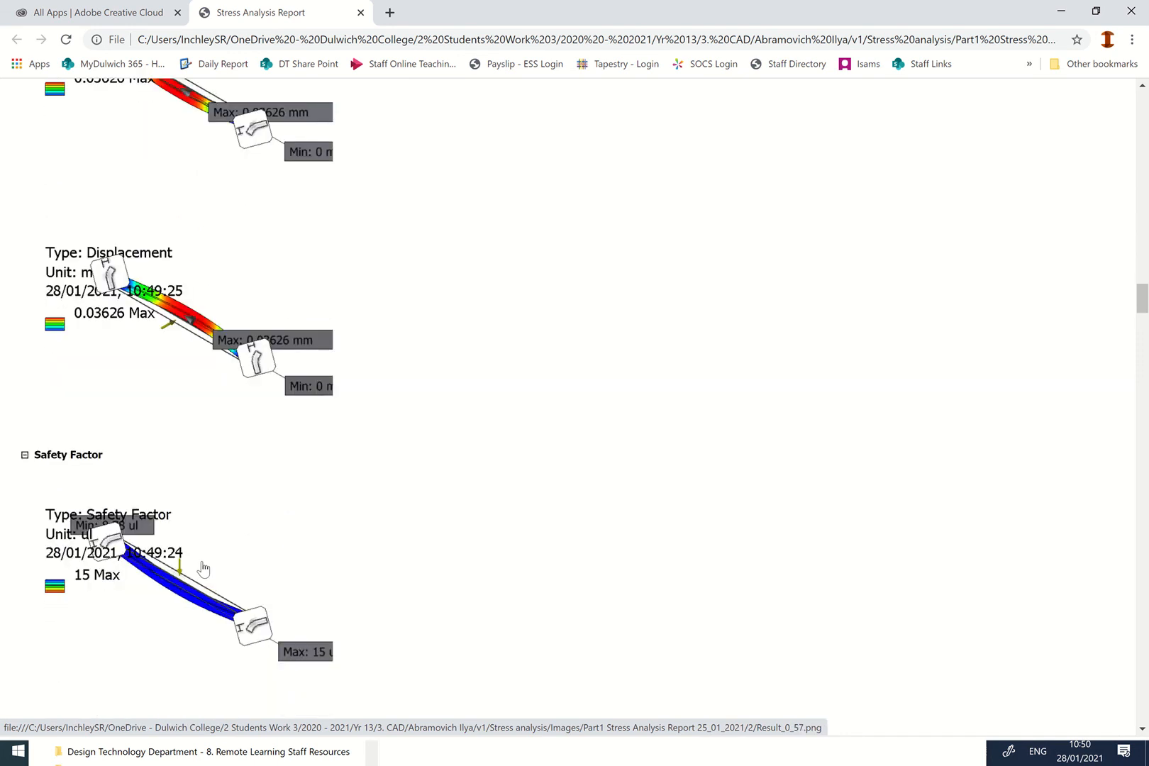
pyautogui.scroll(-3, 203, 568)
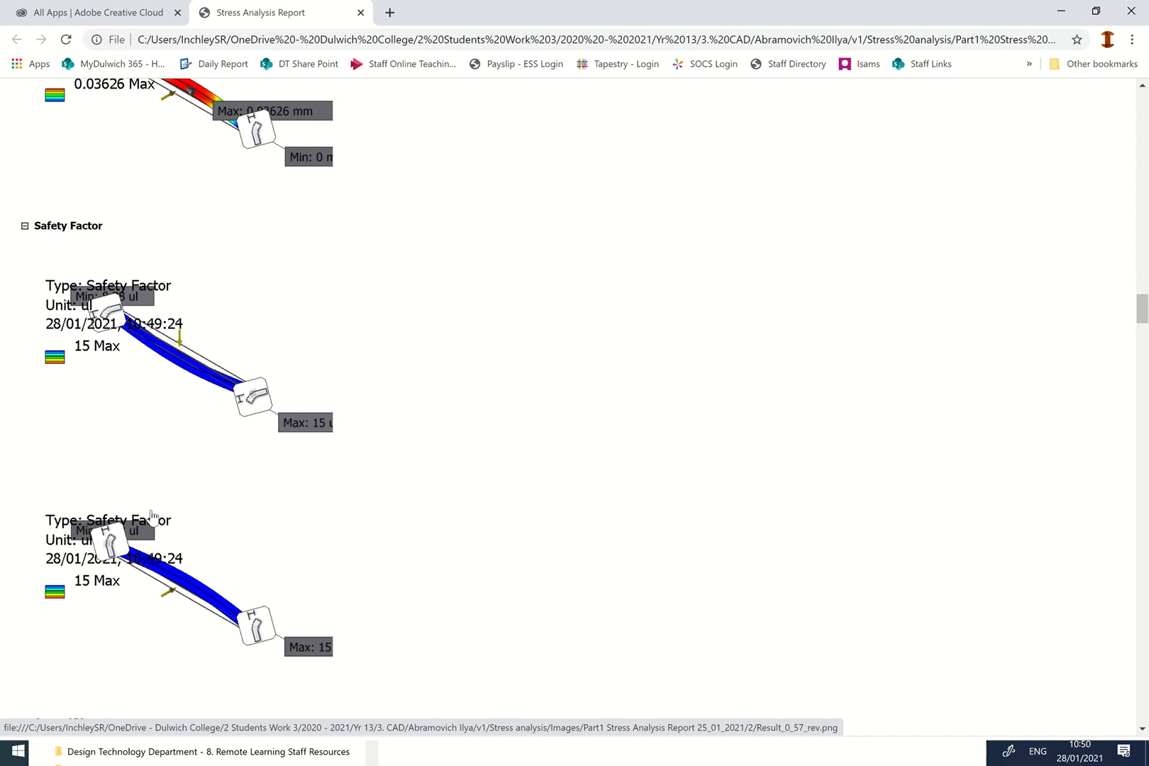
pyautogui.scroll(-6, 152, 518)
pyautogui.scroll(-1, 153, 518)
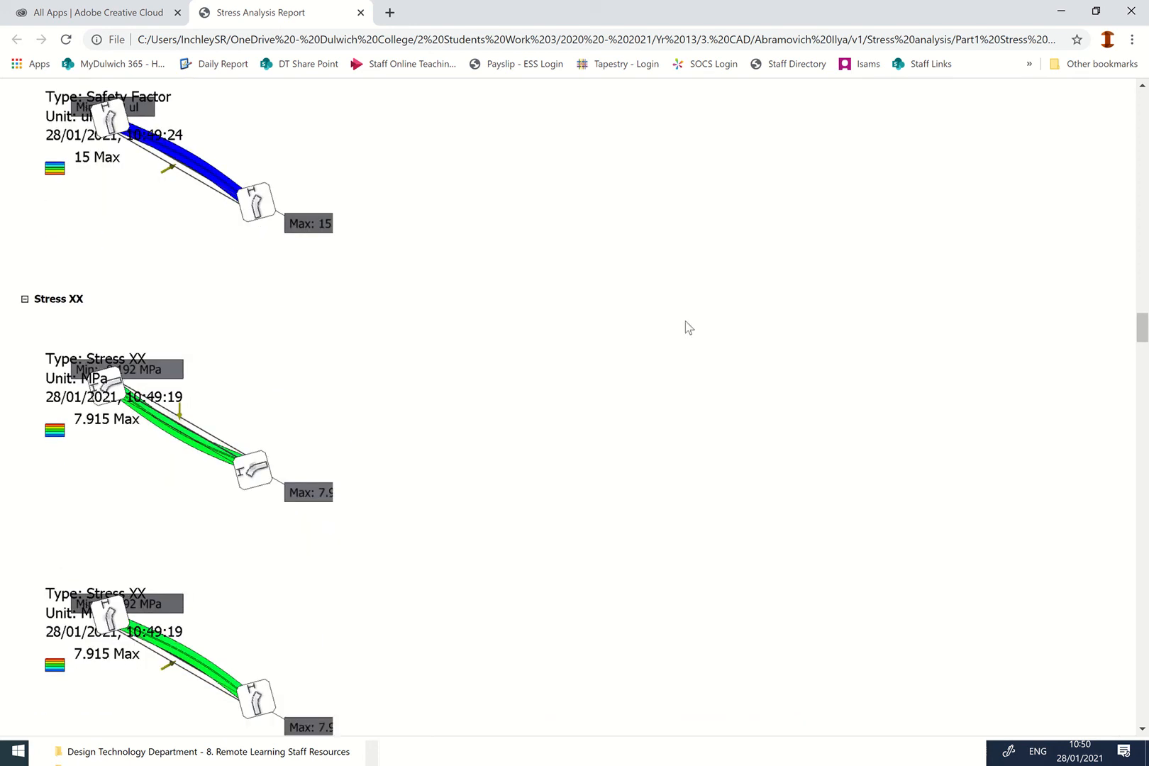
pyautogui.hotkey('alt', 'Tab')
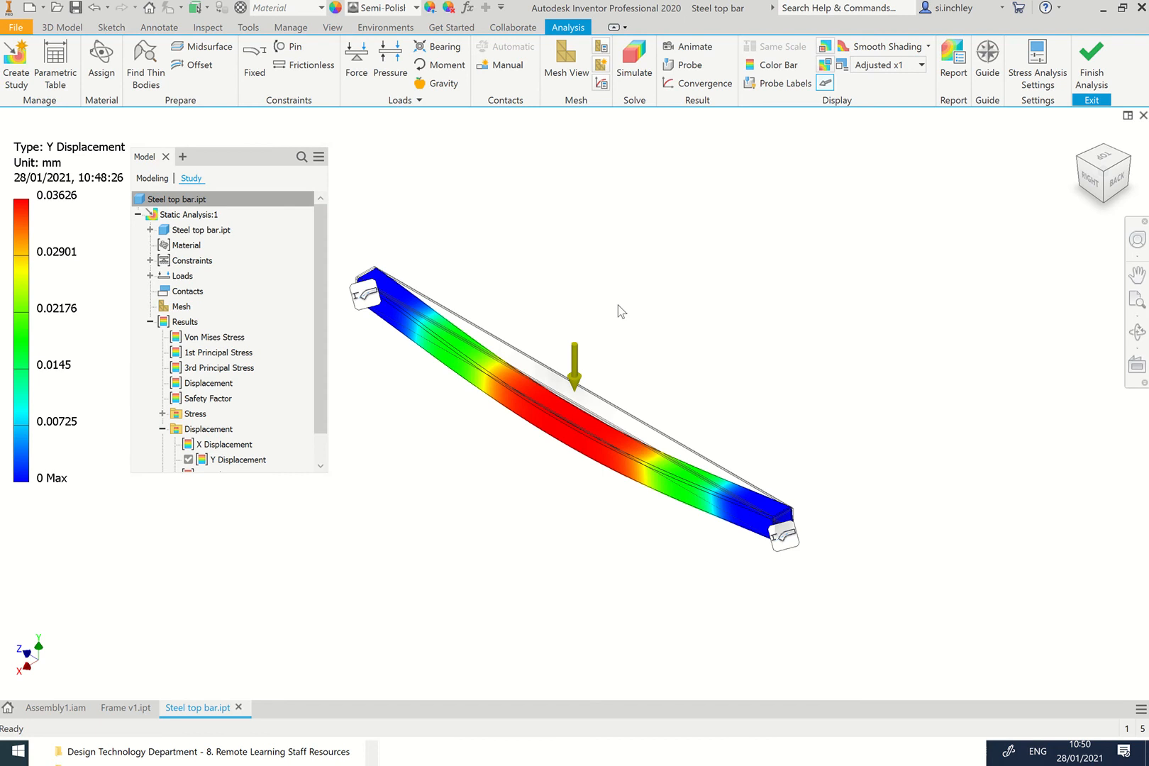
# Close and reopen the steel top bar's stress analysis, and delete the existing force from its loads.
pyautogui.click(1098, 76)
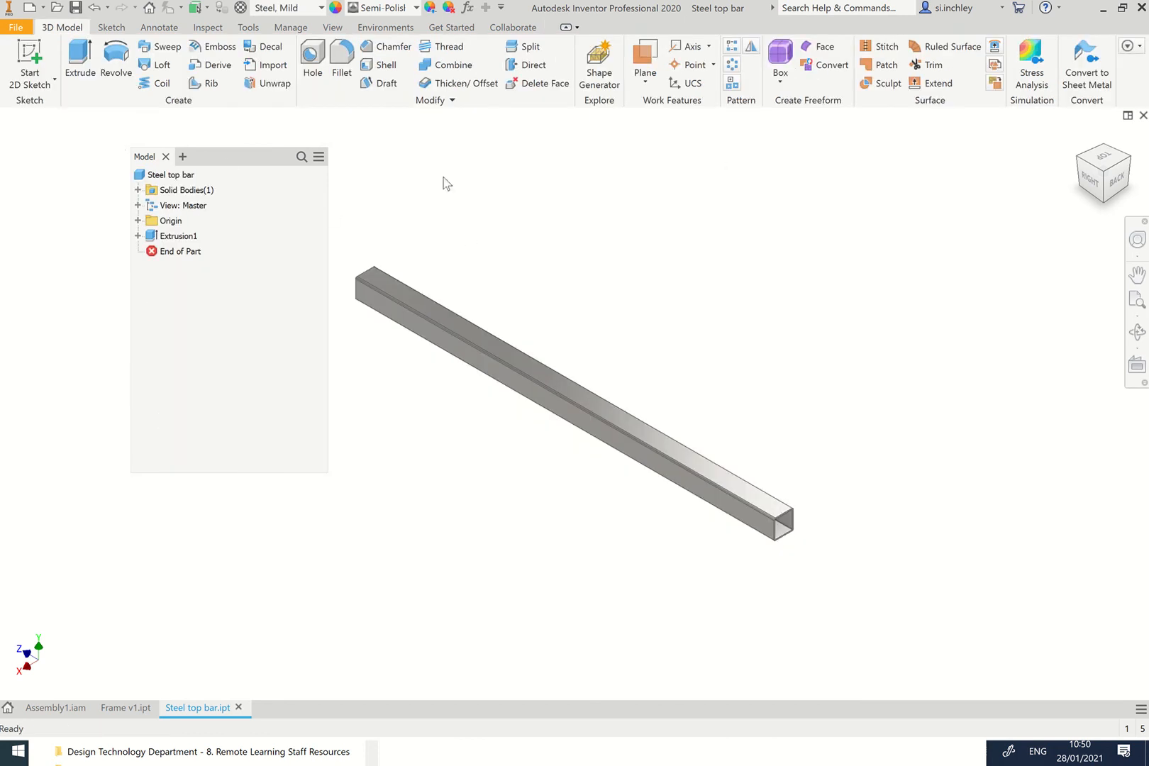
pyautogui.click(1036, 71)
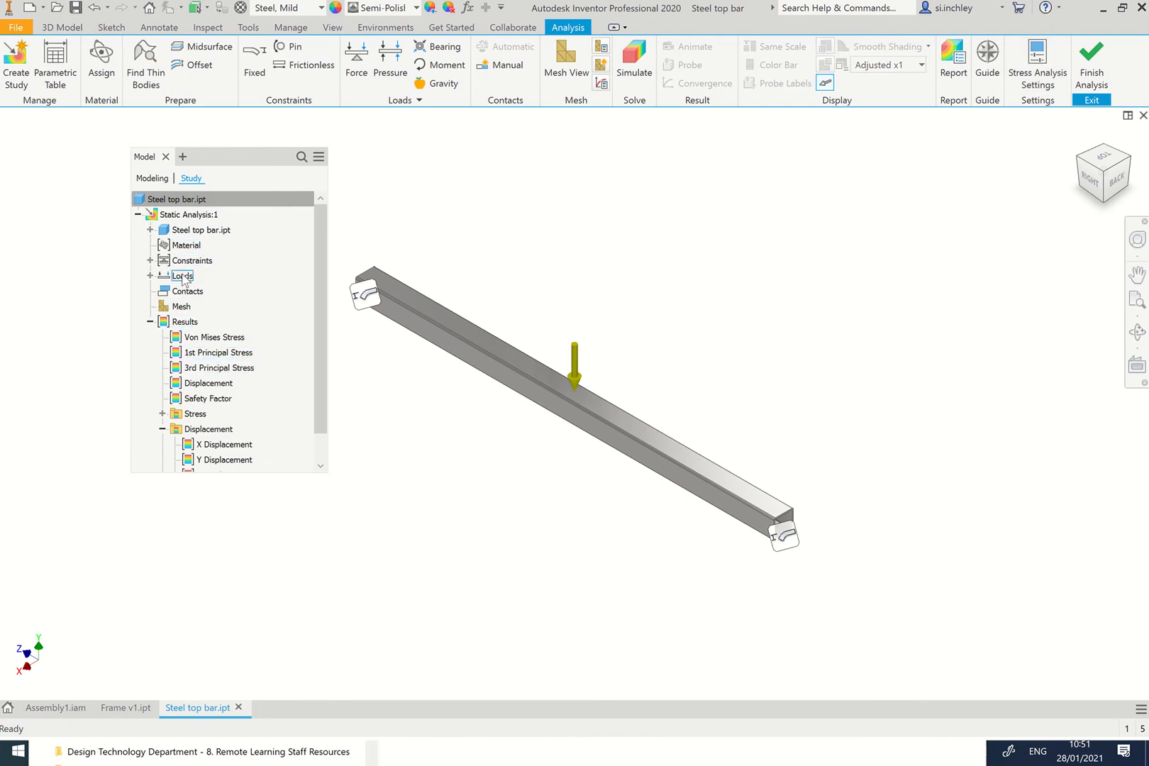
pyautogui.rightClick(182, 277)
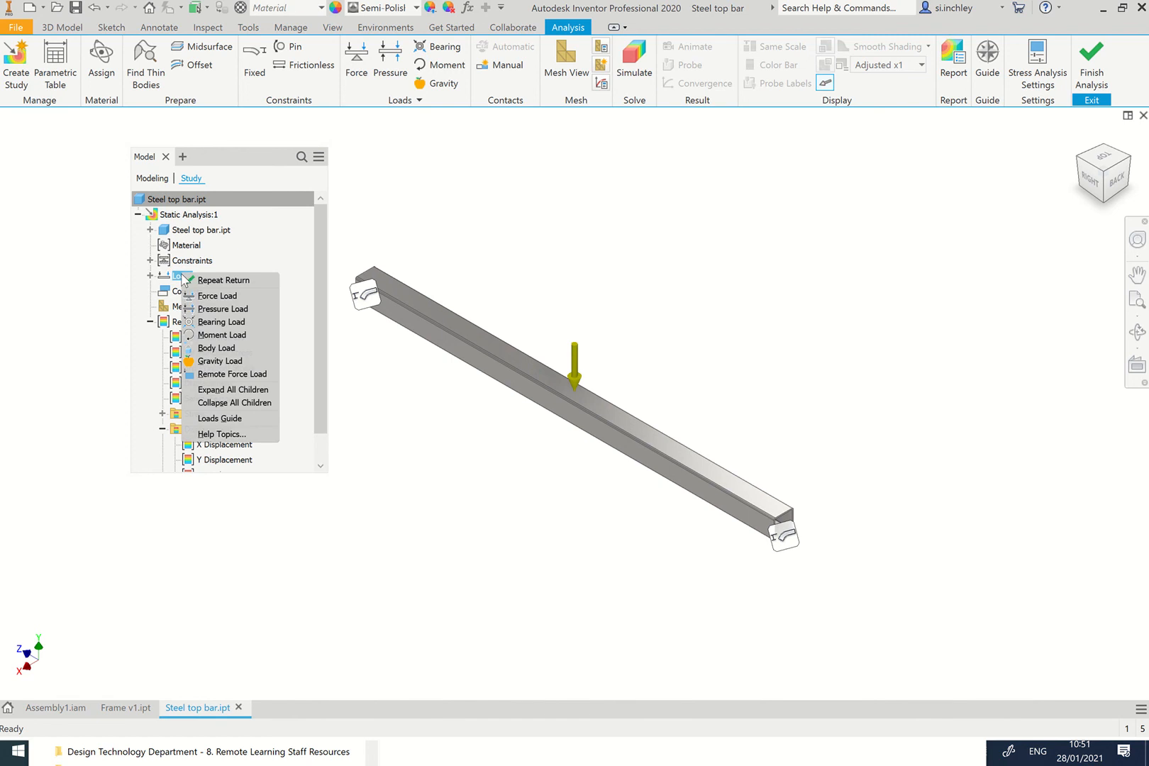
pyautogui.click(182, 279)
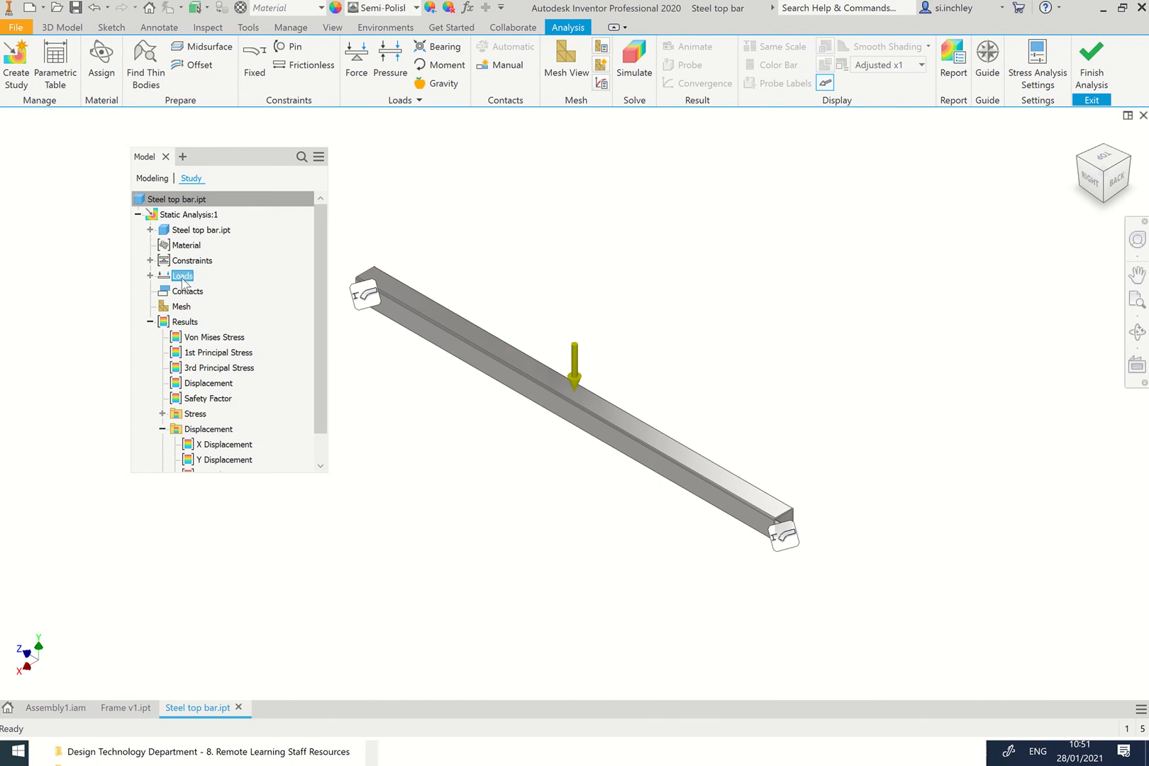
pyautogui.rightClick(183, 281)
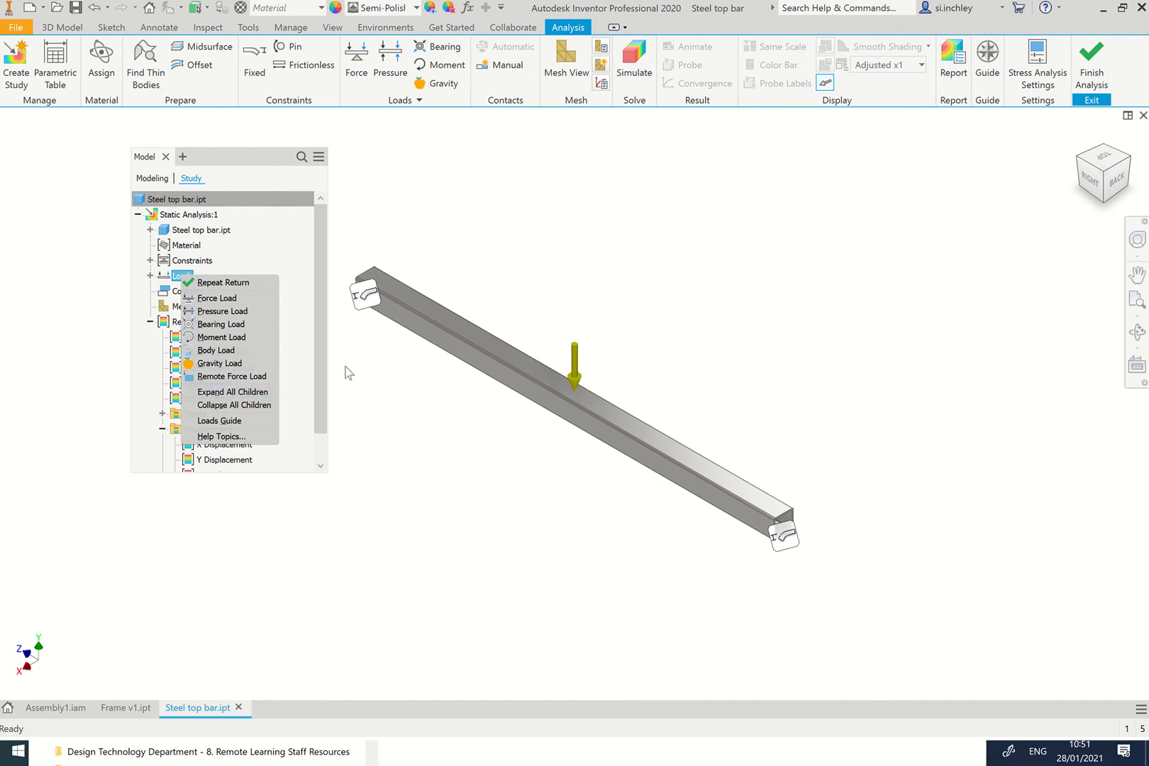
pyautogui.click(206, 251)
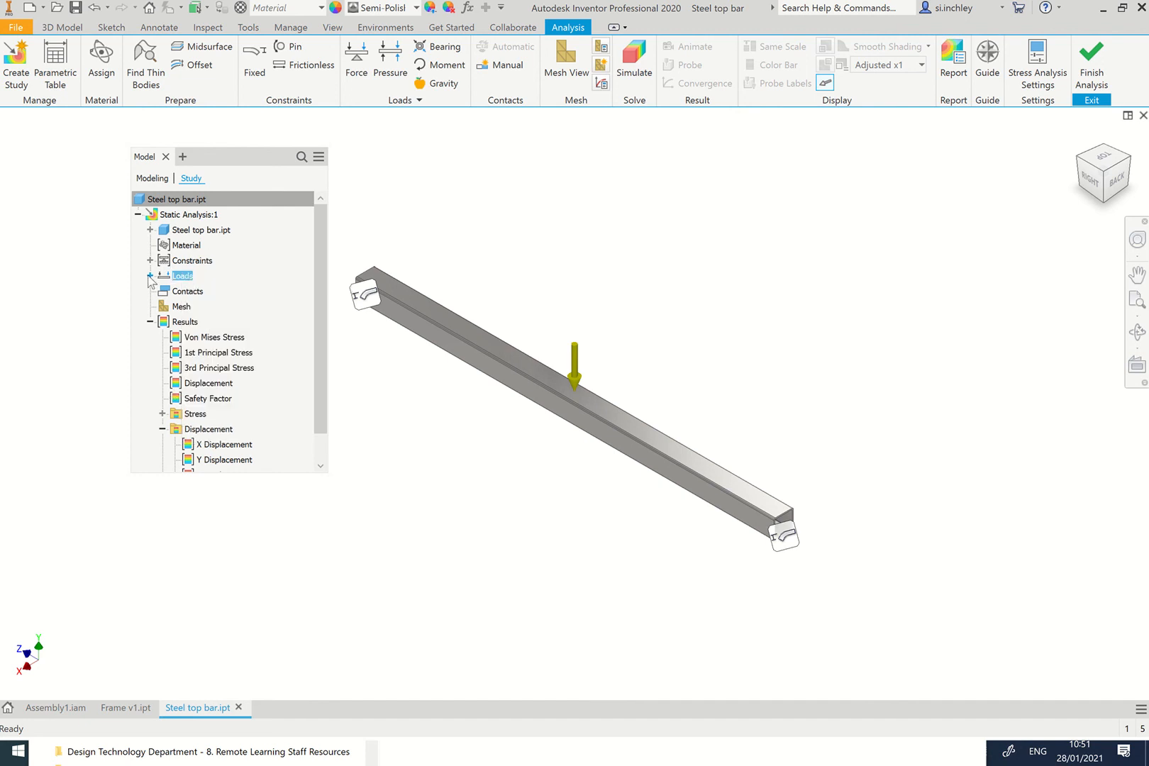
pyautogui.click(150, 276)
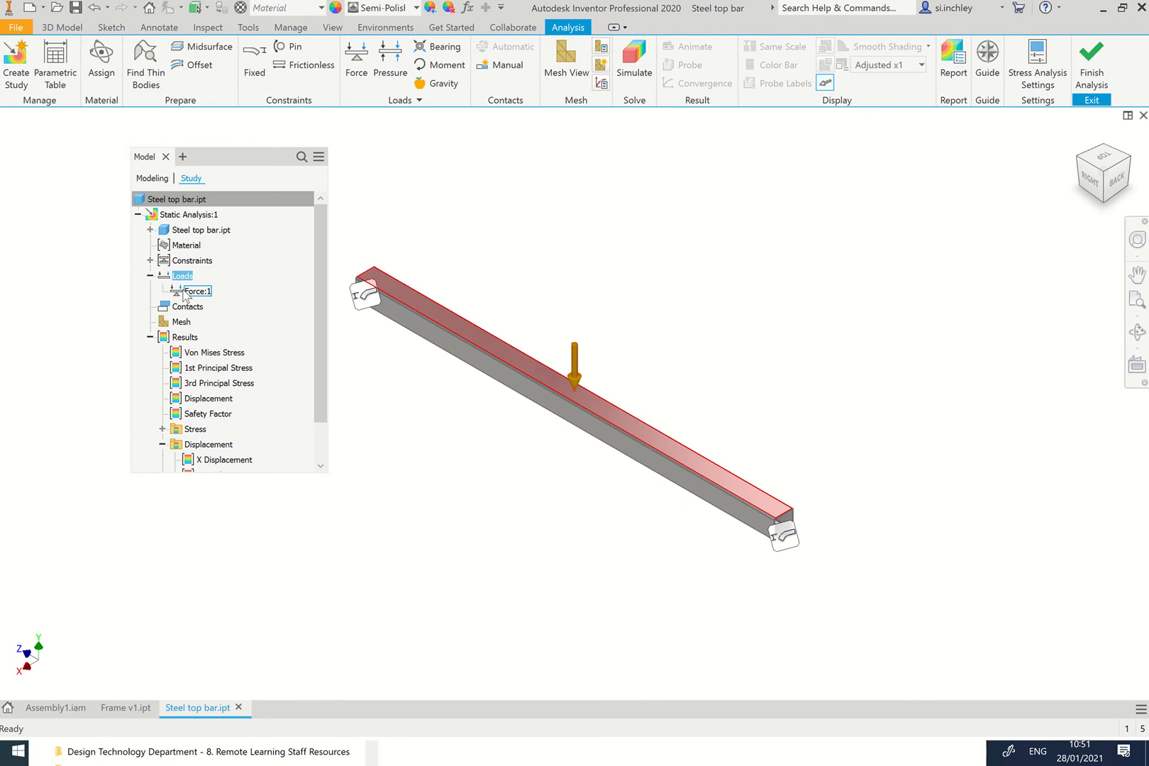
pyautogui.rightClick(184, 292)
pyautogui.click(217, 357)
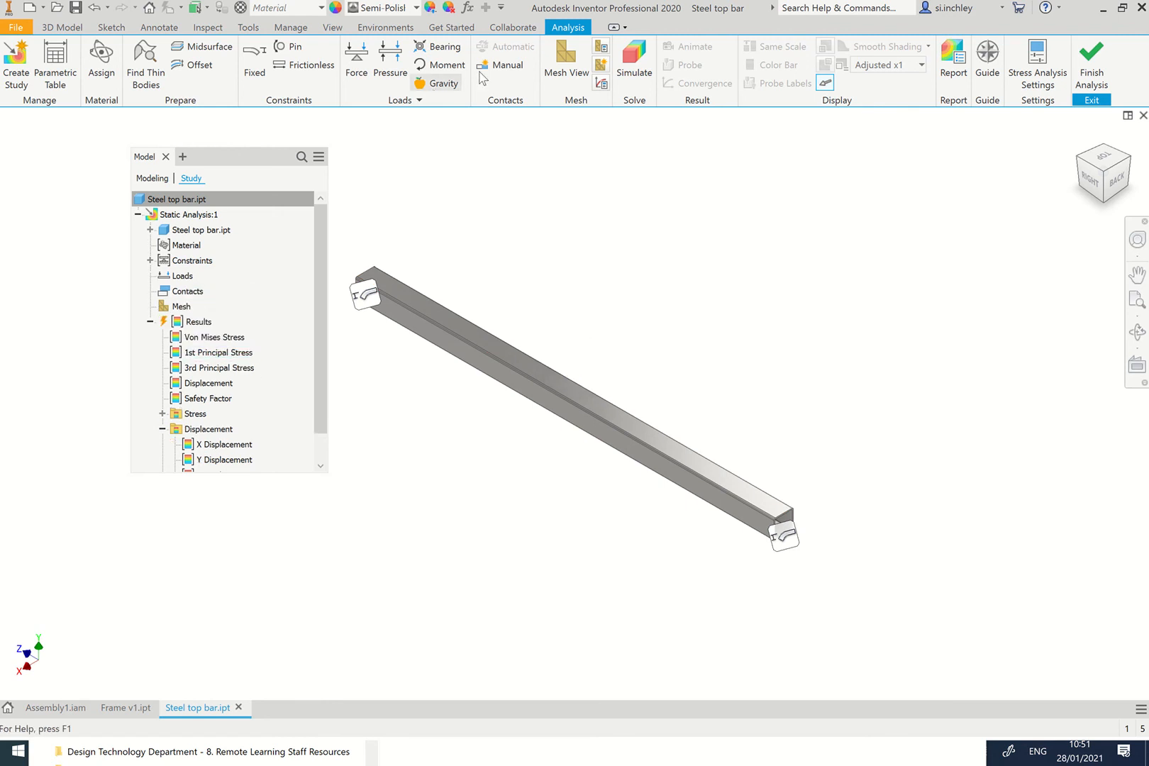
# Apply a 1000 N force to the upper face of the steel top bar.
pyautogui.click(356, 68)
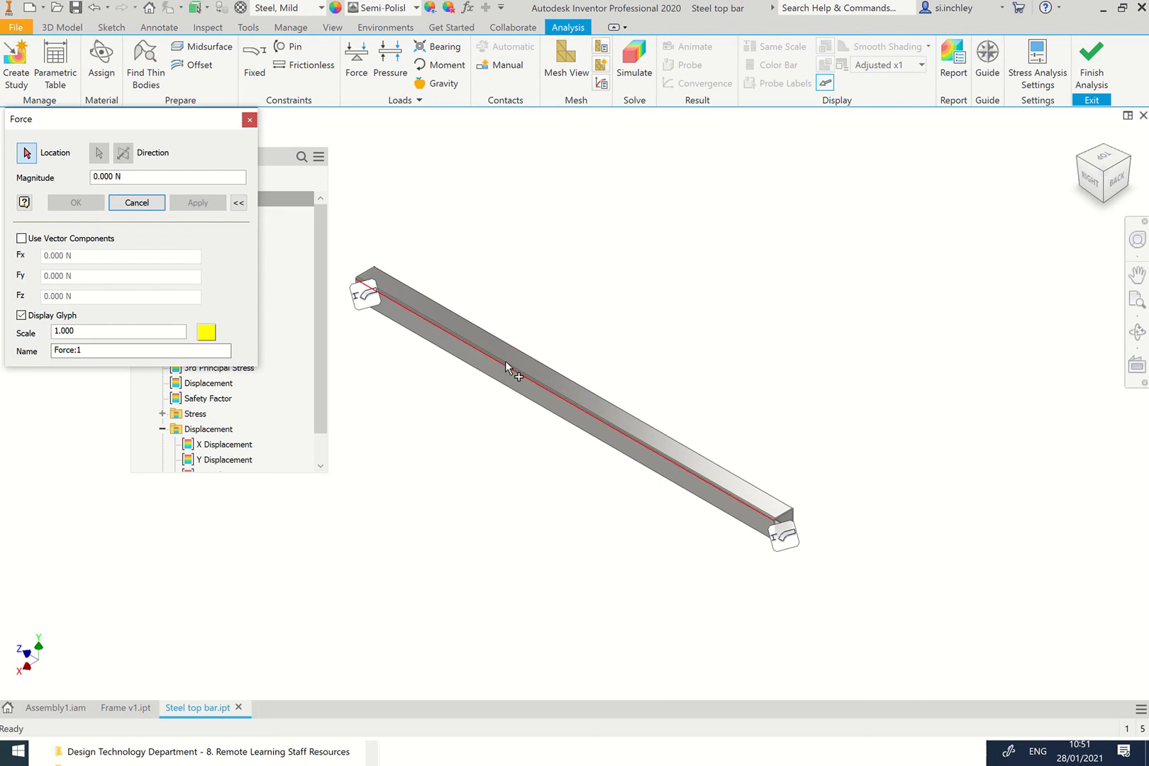
pyautogui.click(588, 398)
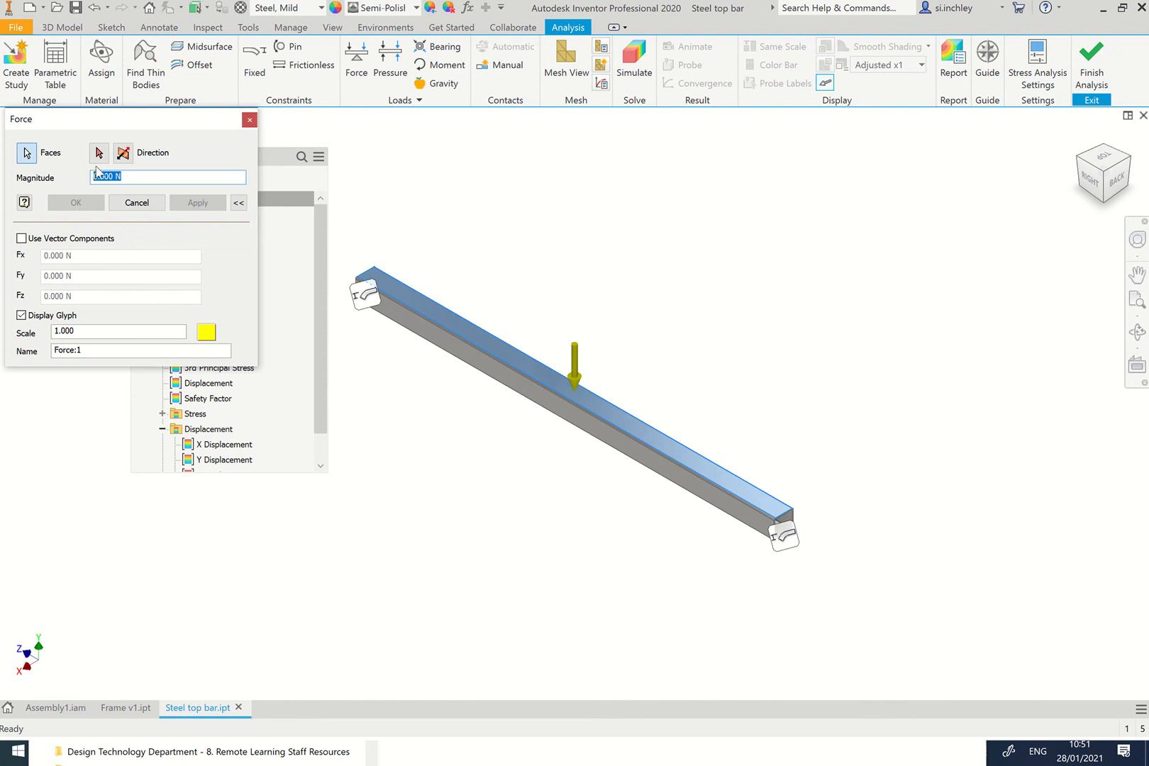
pyautogui.click(94, 176)
pyautogui.write('1000')
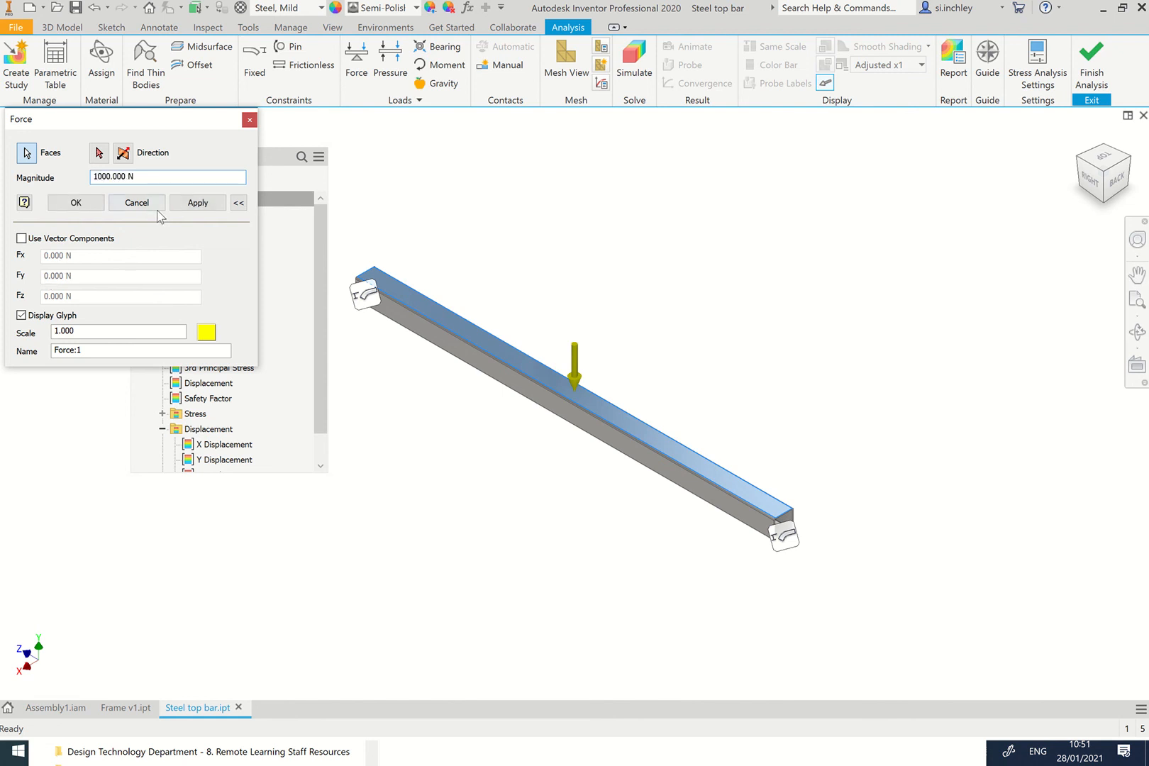
pyautogui.click(206, 204)
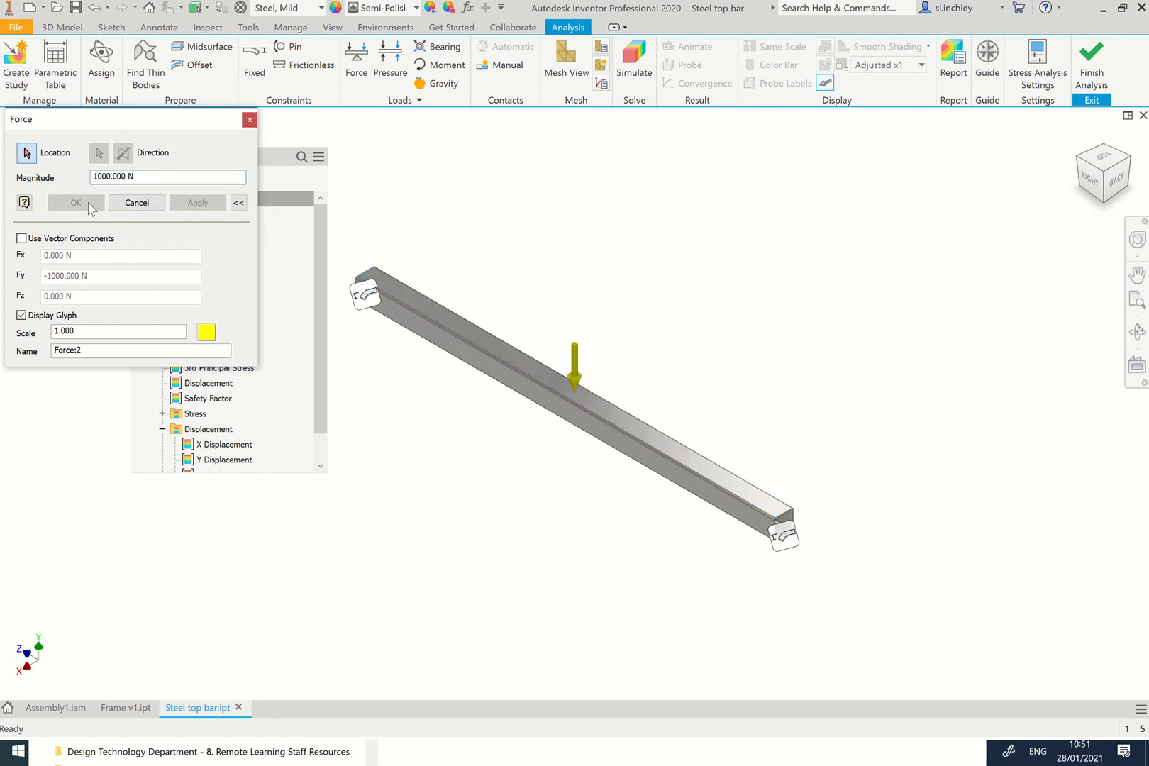
pyautogui.click(249, 119)
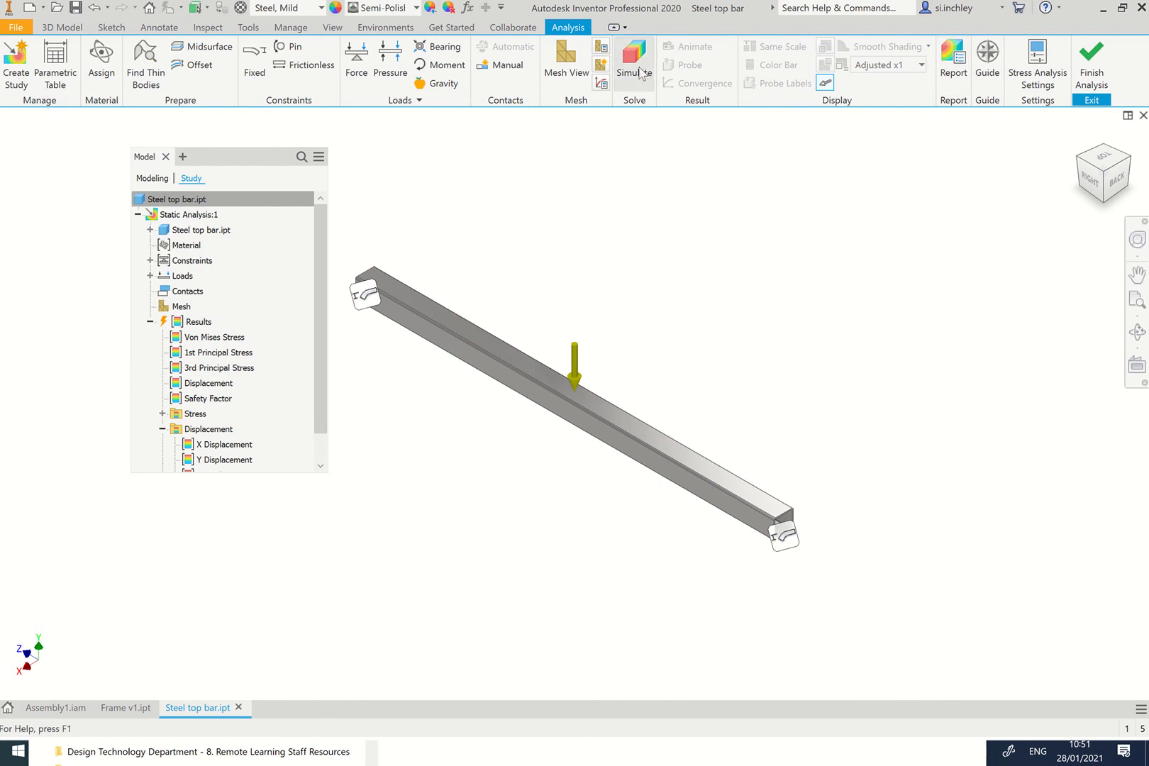
# Run the static analysis simulation and display the bar's Y Displacement result.
pyautogui.click(635, 64)
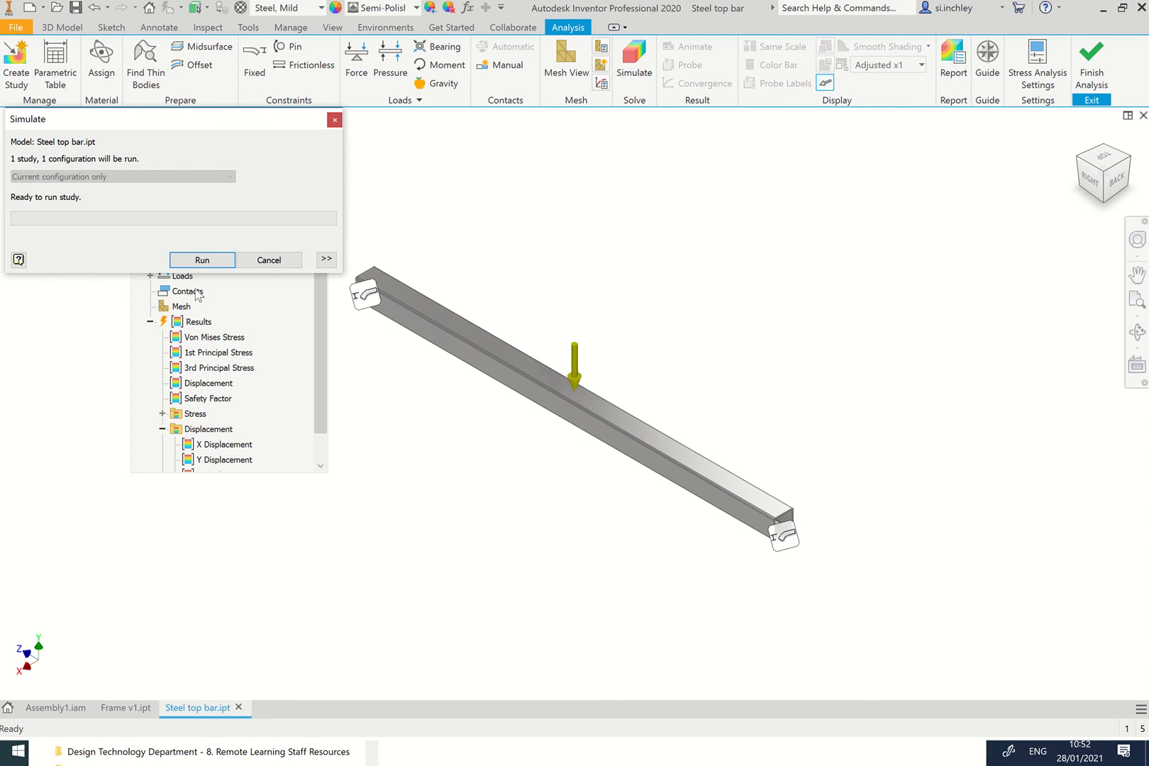
pyautogui.click(209, 261)
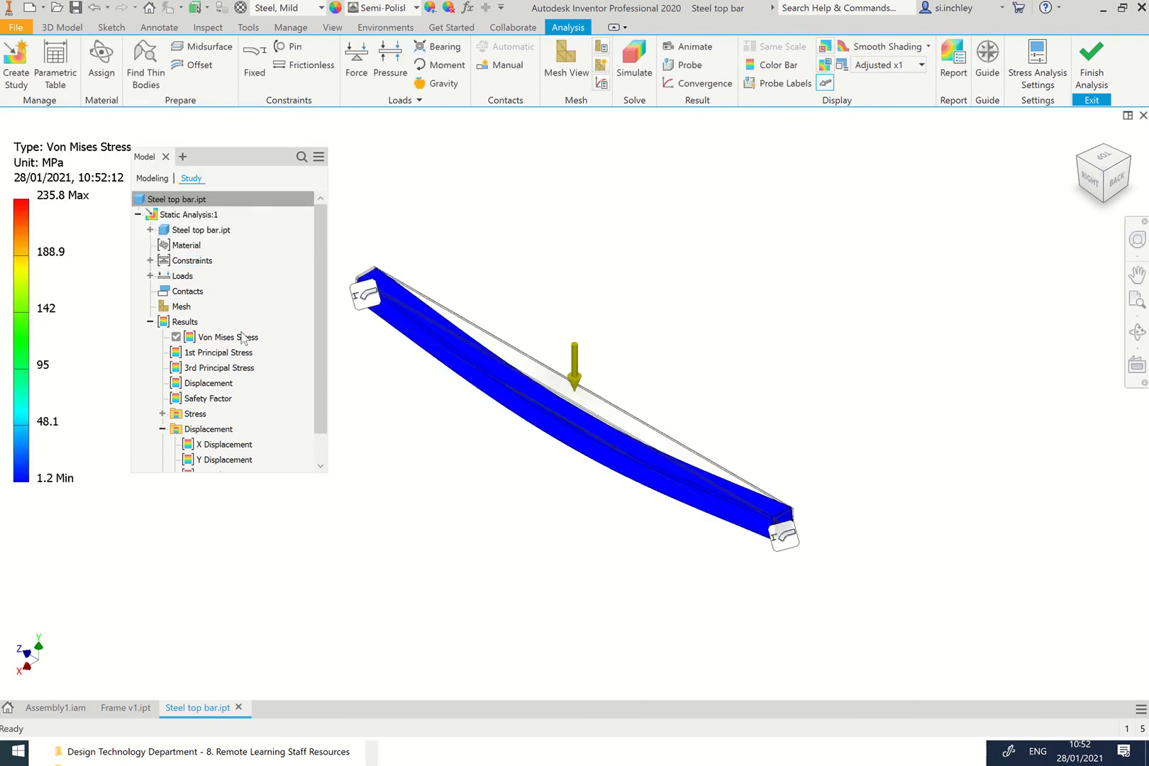
pyautogui.doubleClick(221, 460)
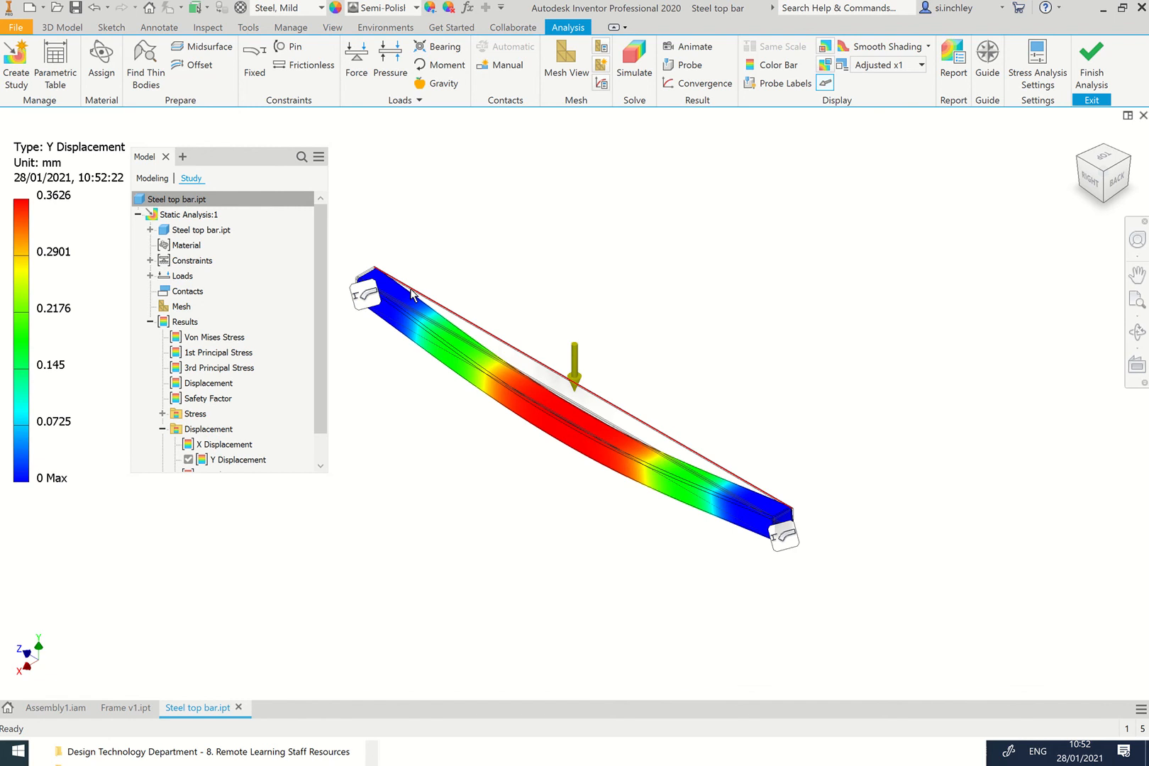
pyautogui.moveTo(436, 319)
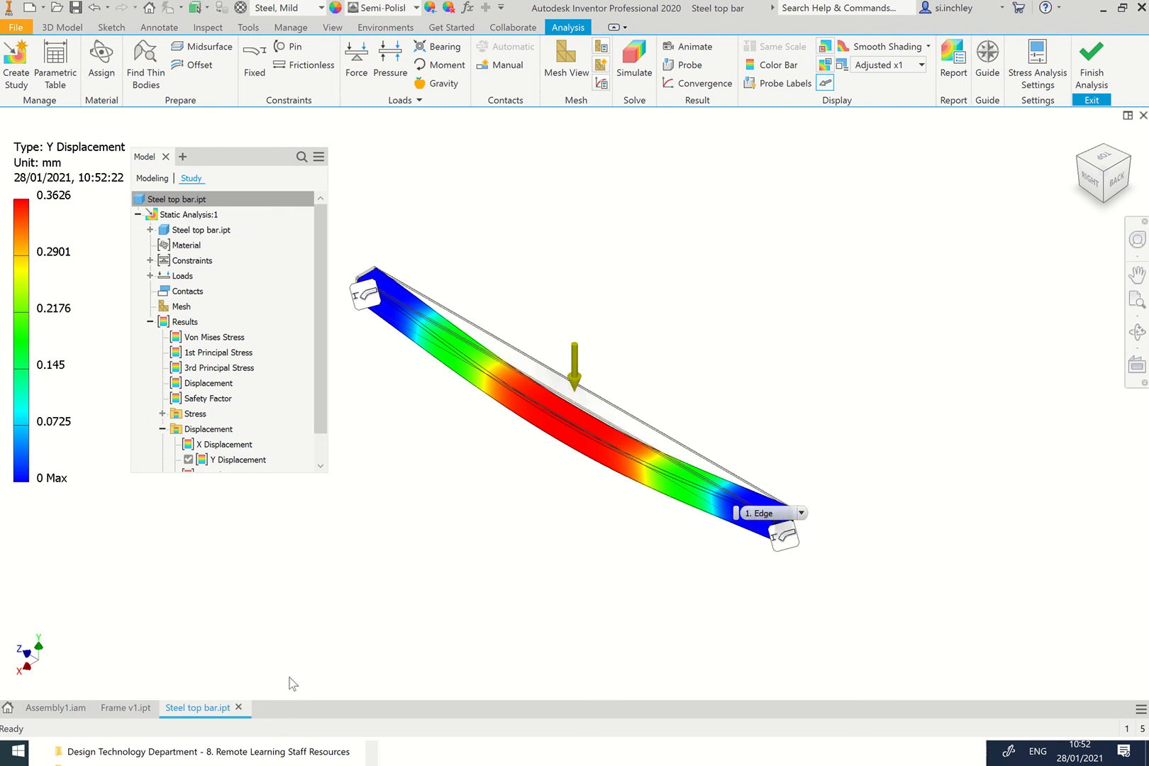
# Finish the stress analysis and return to the table assembly, Assembly1.iam.
pyautogui.click(75, 714)
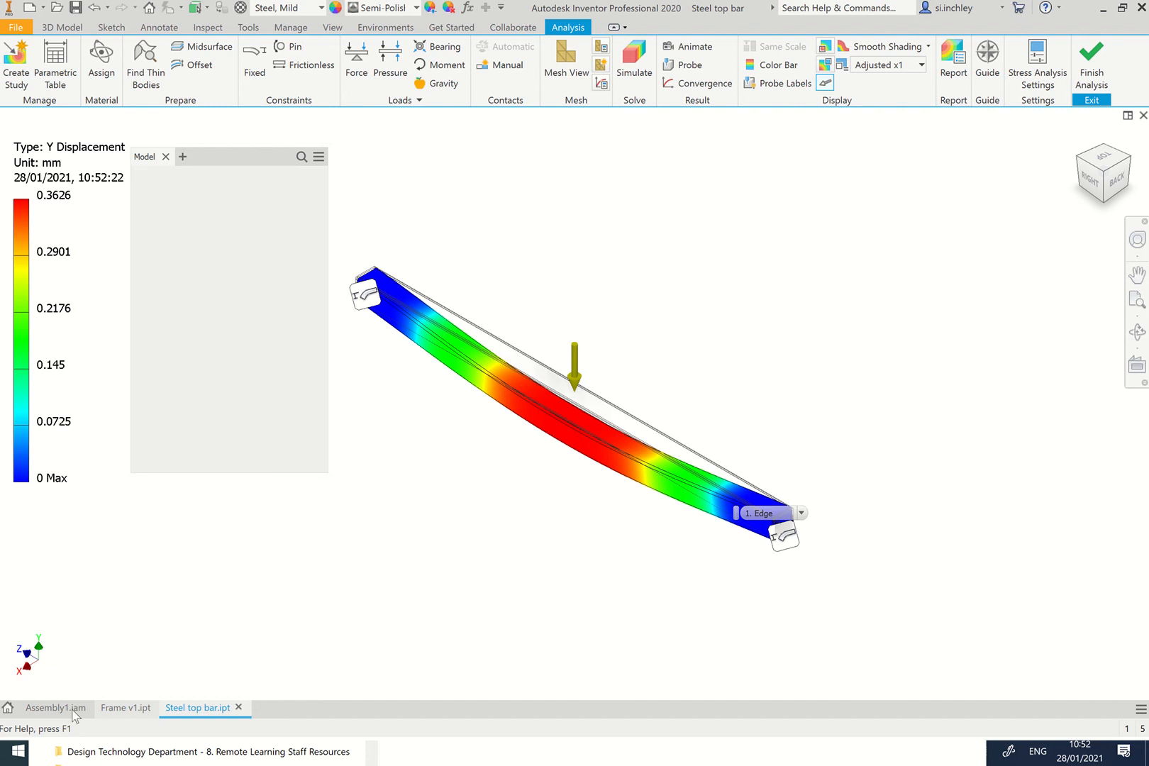
pyautogui.click(1093, 78)
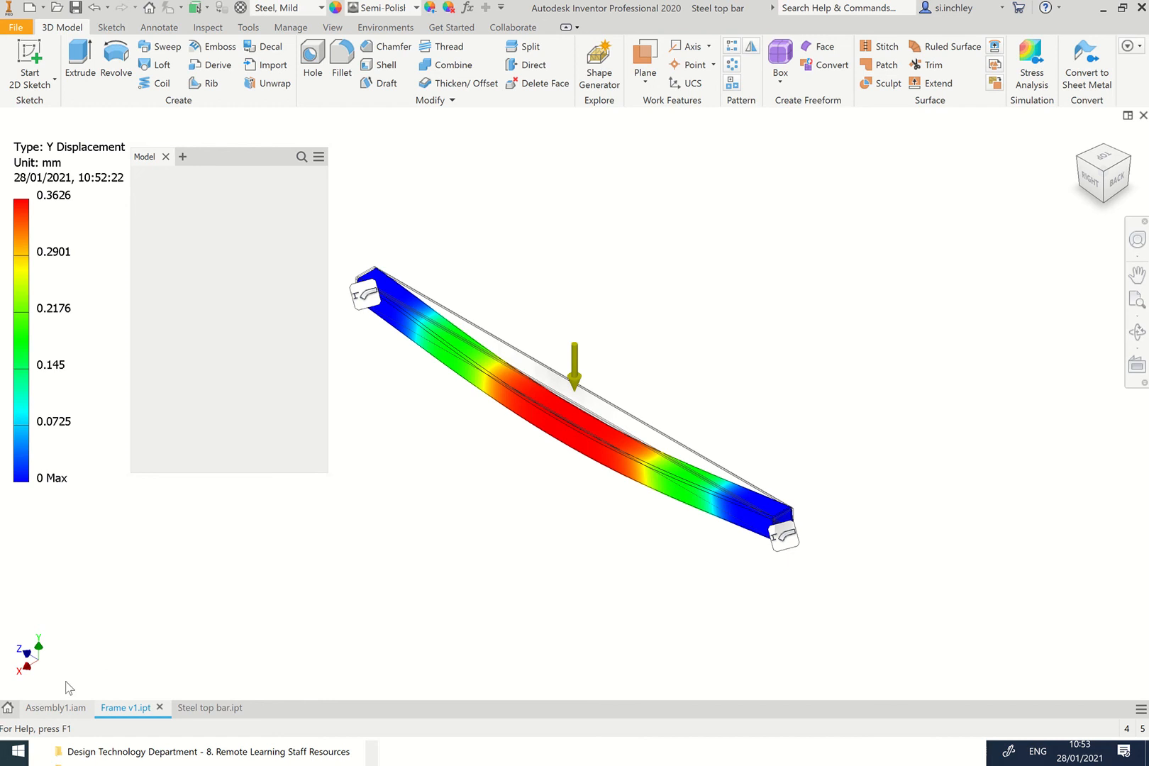
pyautogui.click(58, 708)
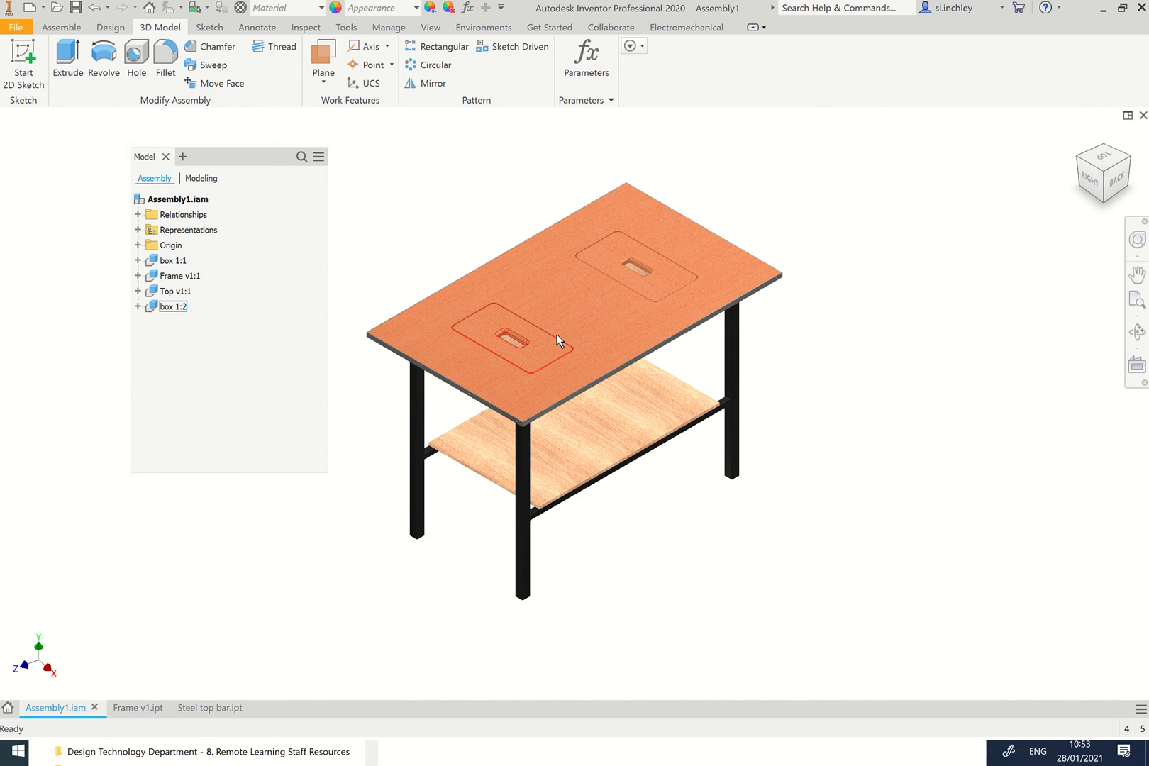
# Switch to the blank Presentation1 in PowerPoint.
pyautogui.moveTo(581, 361)
pyautogui.hotkey('alt', 'Tab')
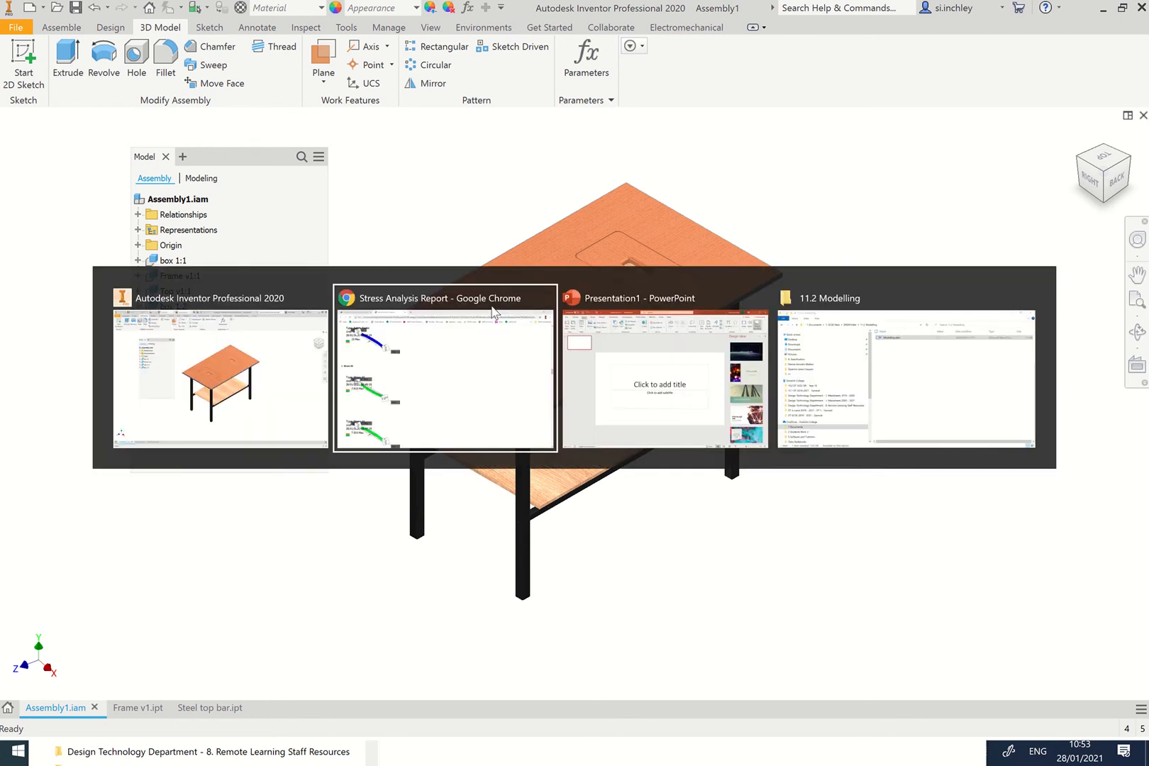
pyautogui.hotkey('alt', 'Tab')
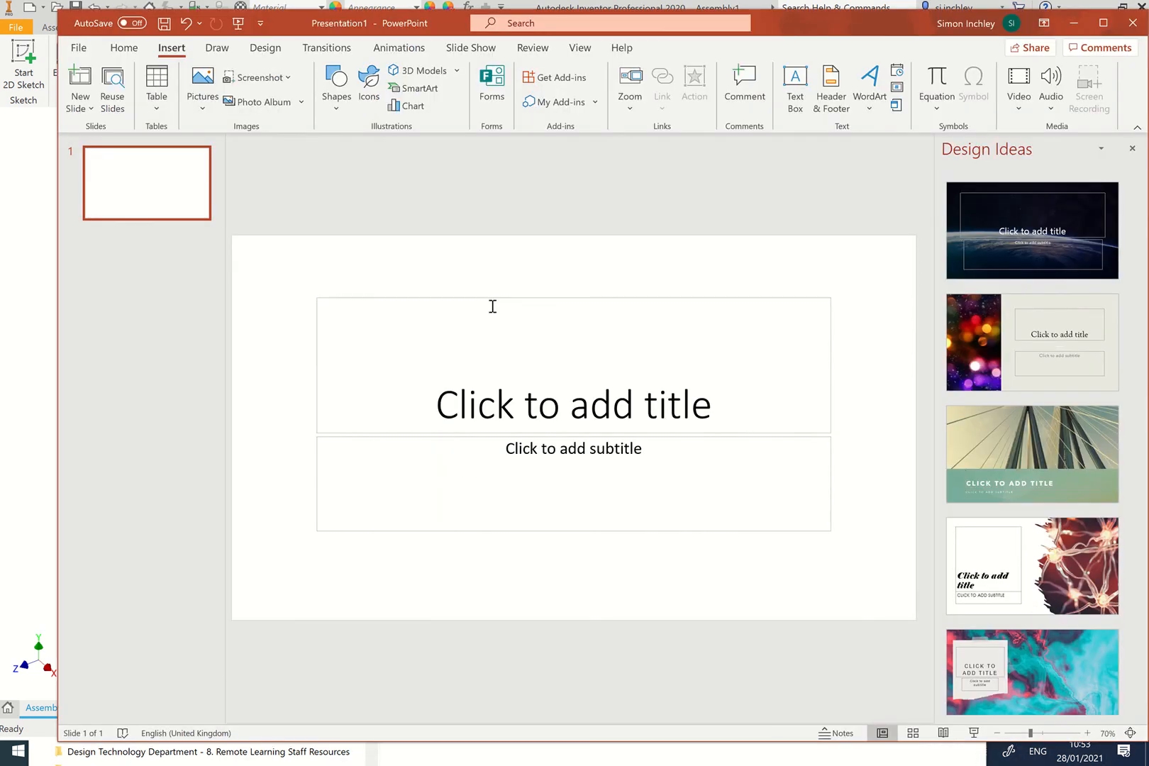